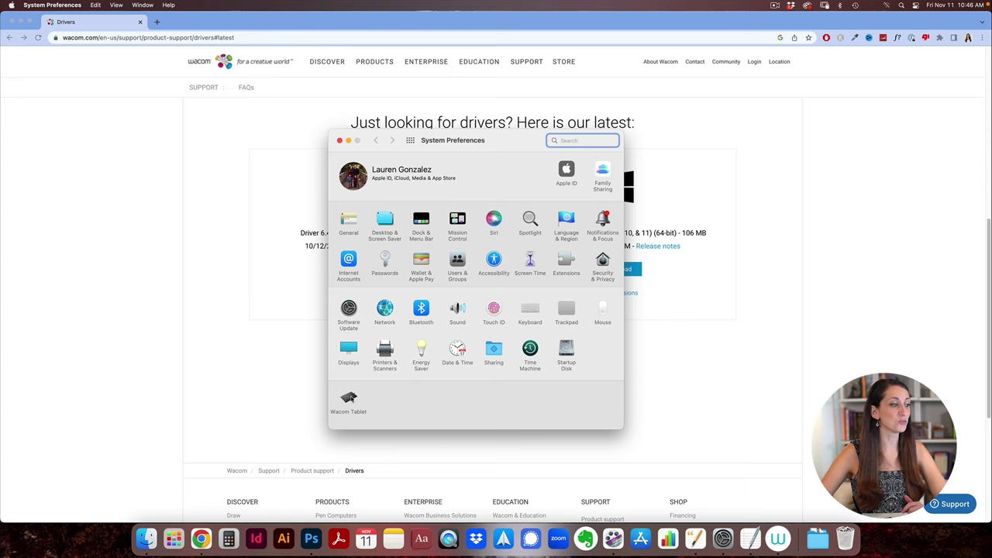
# In Wacom Tablet preferences, drag the Pro Pen 2 Tip Feel to Soft and test pressure several times
pyautogui.click(349, 402)
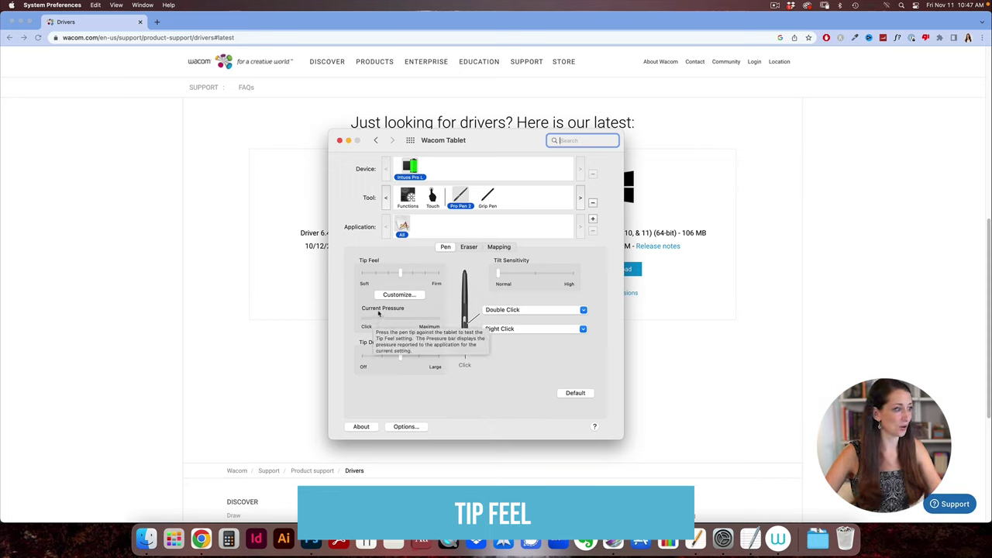
pyautogui.click(363, 275)
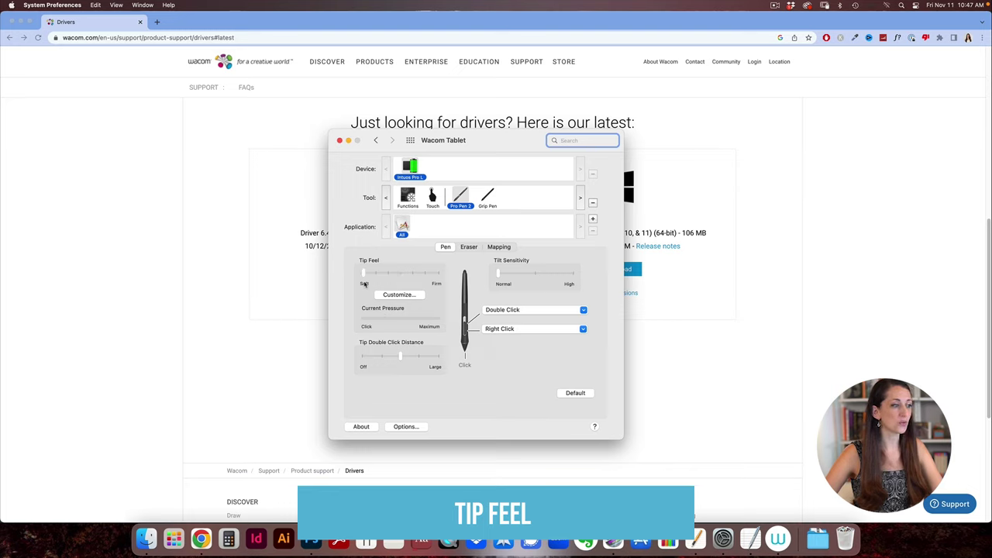
pyautogui.click(381, 320)
pyautogui.click(382, 321)
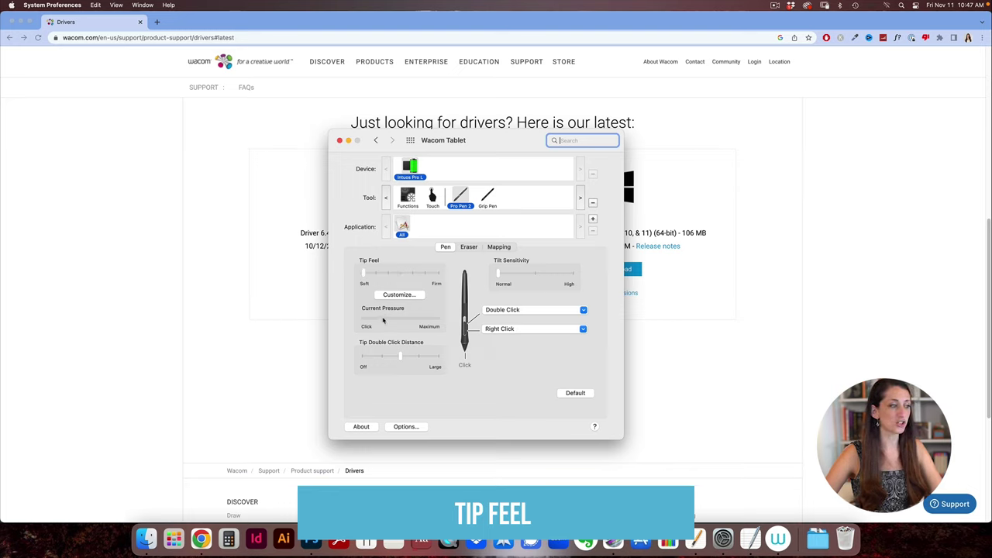
pyautogui.click(385, 321)
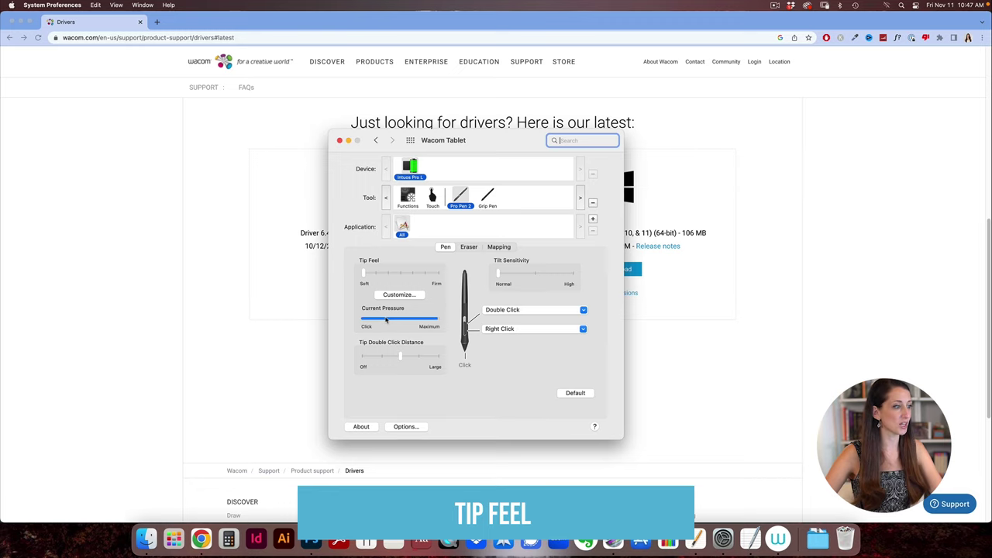
pyautogui.click(385, 321)
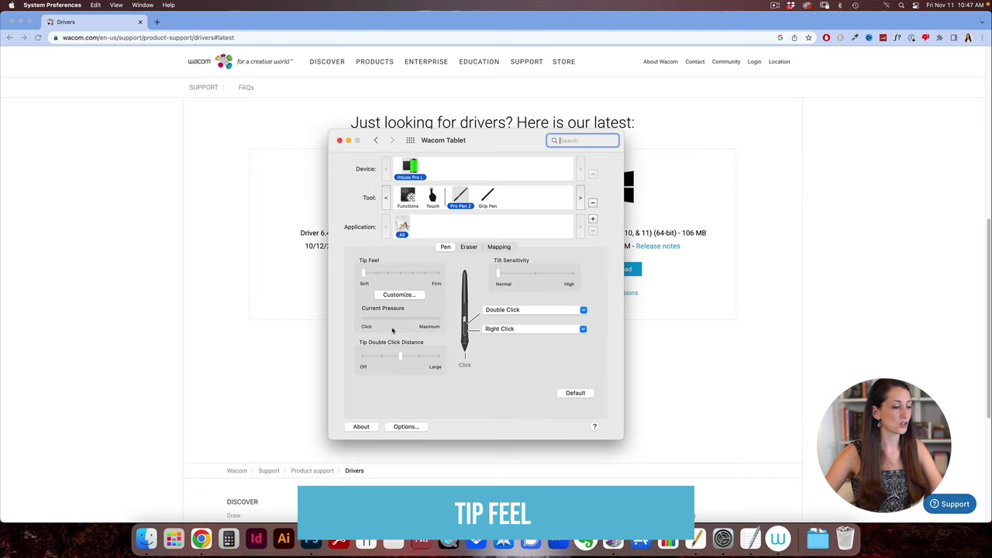
# In Photoshop, draw a test stroke beside the shooting star with the soft tip, then undo it
pyautogui.press('super+Tab')
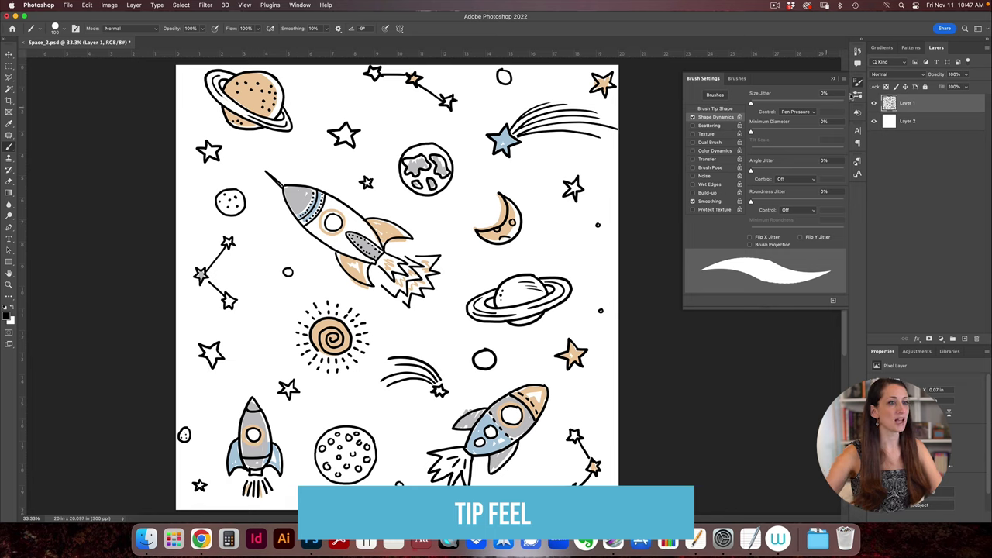
pyautogui.moveTo(536, 158)
pyautogui.mouseDown()
pyautogui.moveTo(598, 162)
pyautogui.moveTo(610, 190)
pyautogui.moveTo(549, 254)
pyautogui.mouseUp()
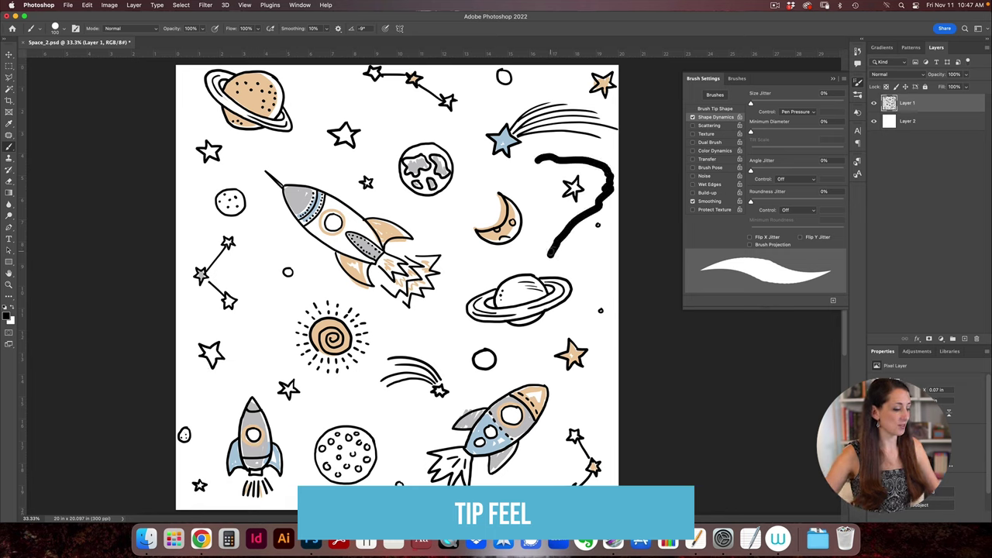
pyautogui.press('super+z')
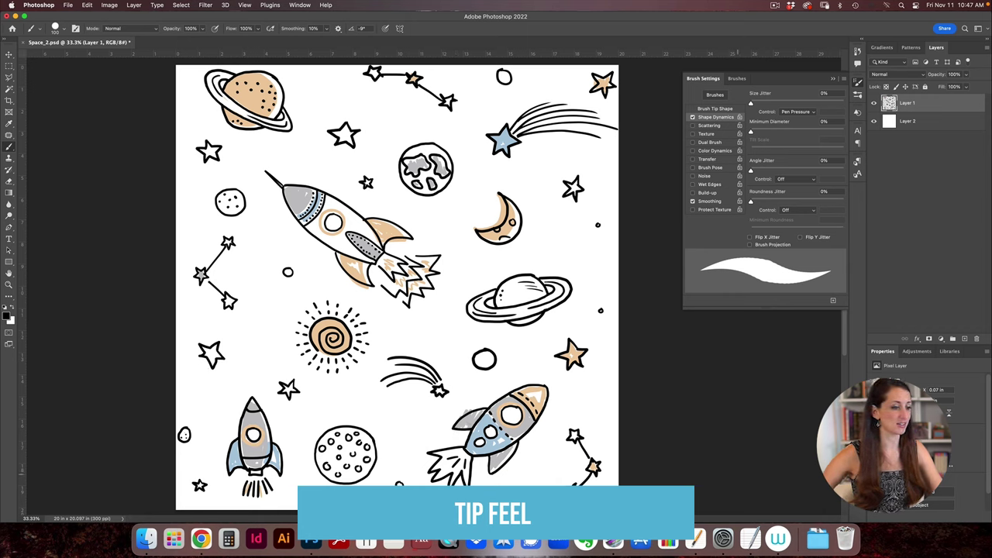
# Set Tip Feel to Firm and paint a test stroke from the star's tail
pyautogui.click(727, 540)
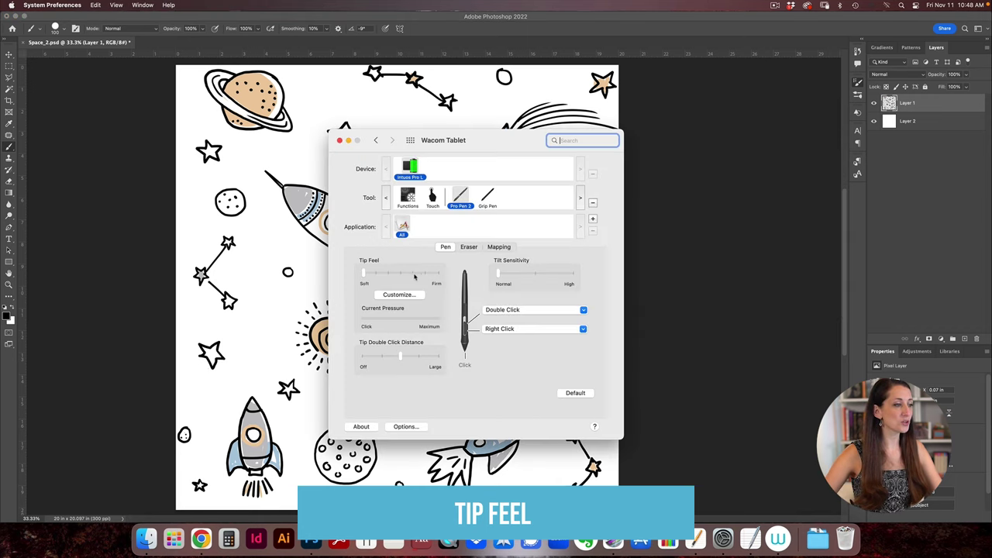
pyautogui.click(438, 274)
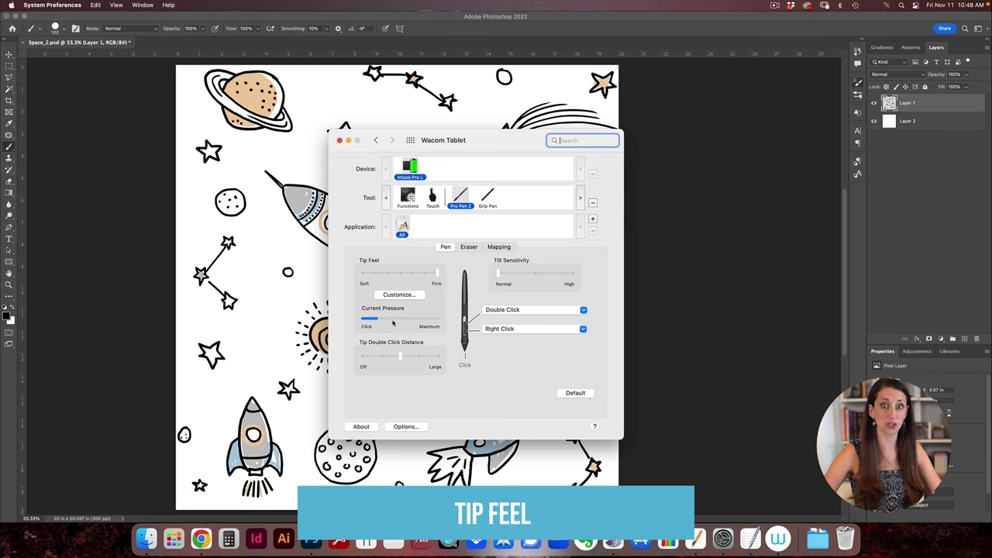
pyautogui.click(676, 231)
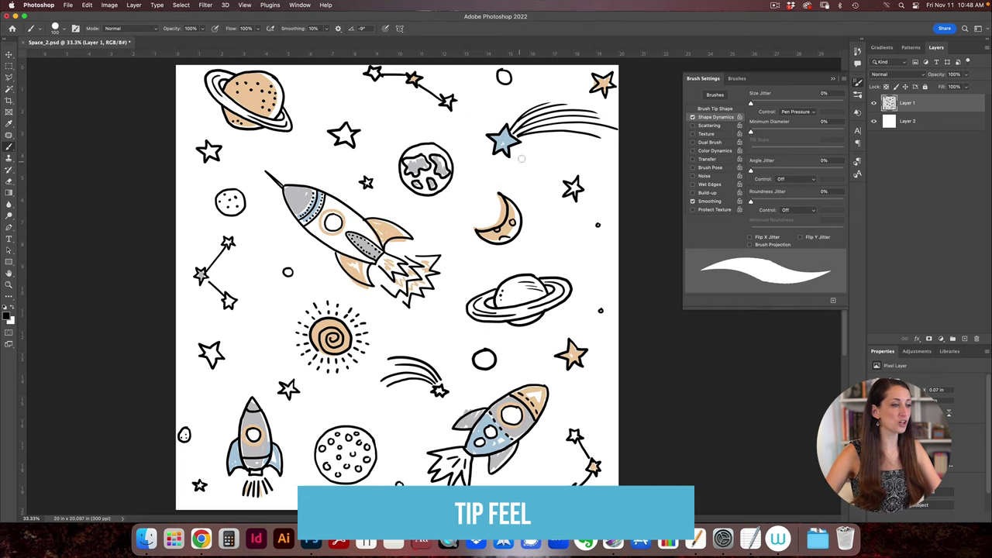
pyautogui.moveTo(529, 141)
pyautogui.mouseDown()
pyautogui.moveTo(599, 155)
pyautogui.moveTo(519, 141)
pyautogui.mouseUp()
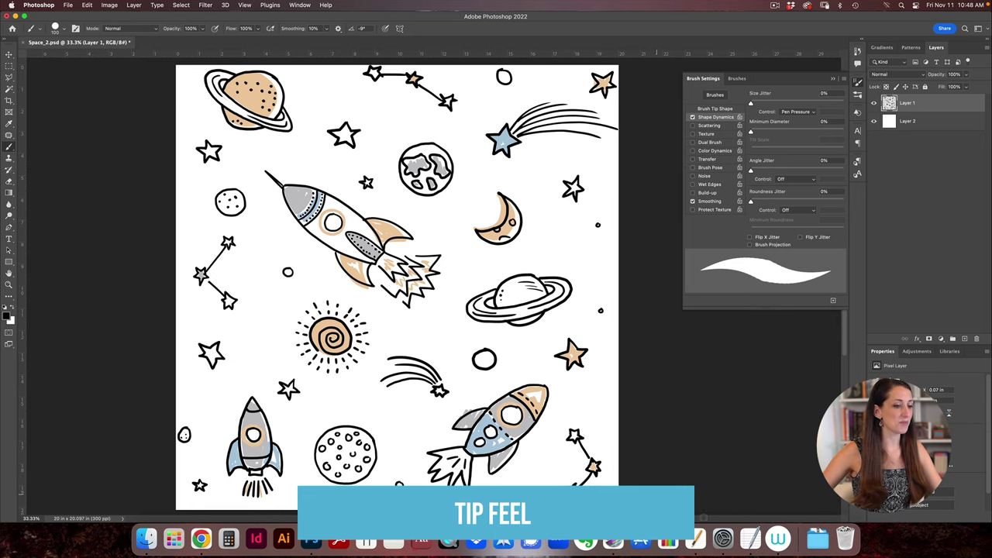
# Return Tip Feel to the middle, test pressure, and paint a trail line below the shooting star
pyautogui.click(722, 537)
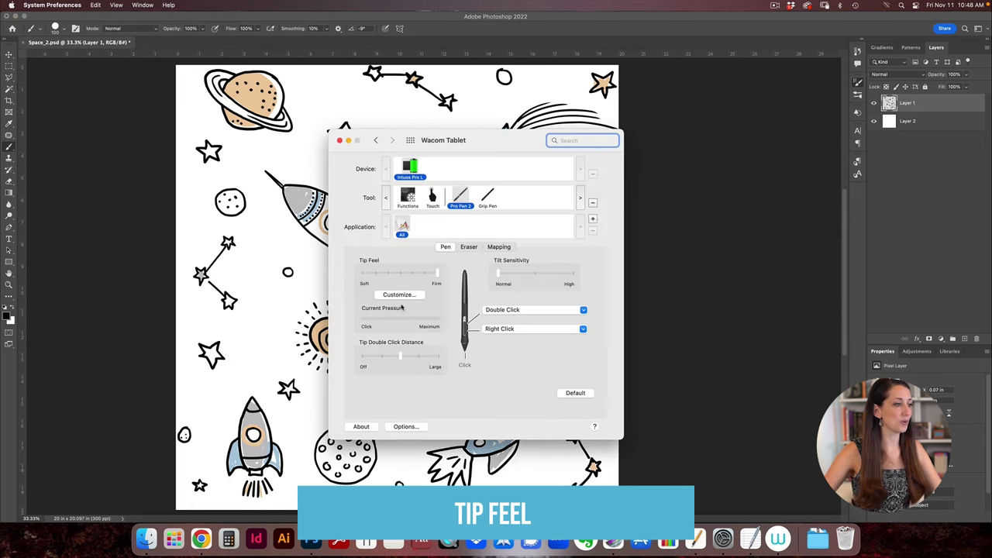
pyautogui.click(401, 276)
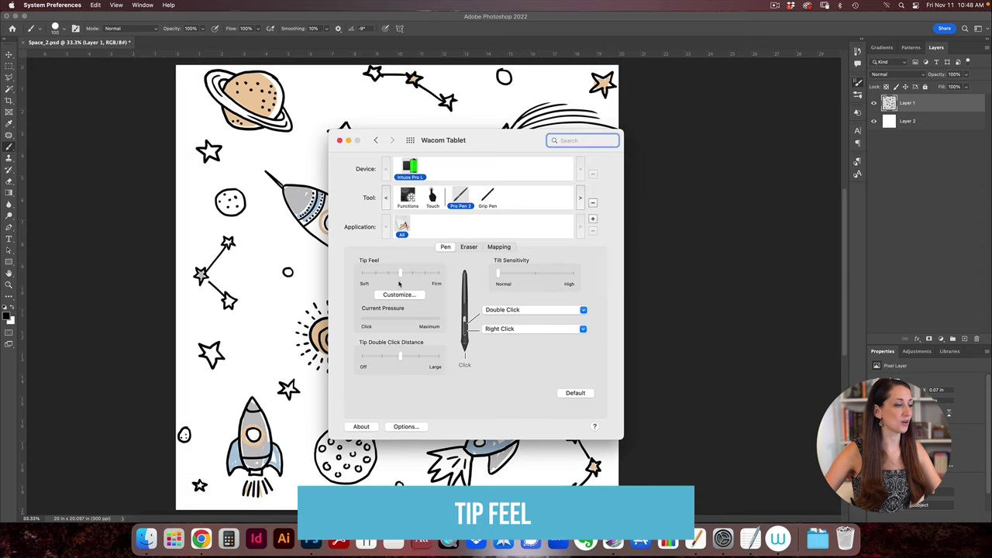
pyautogui.click(395, 319)
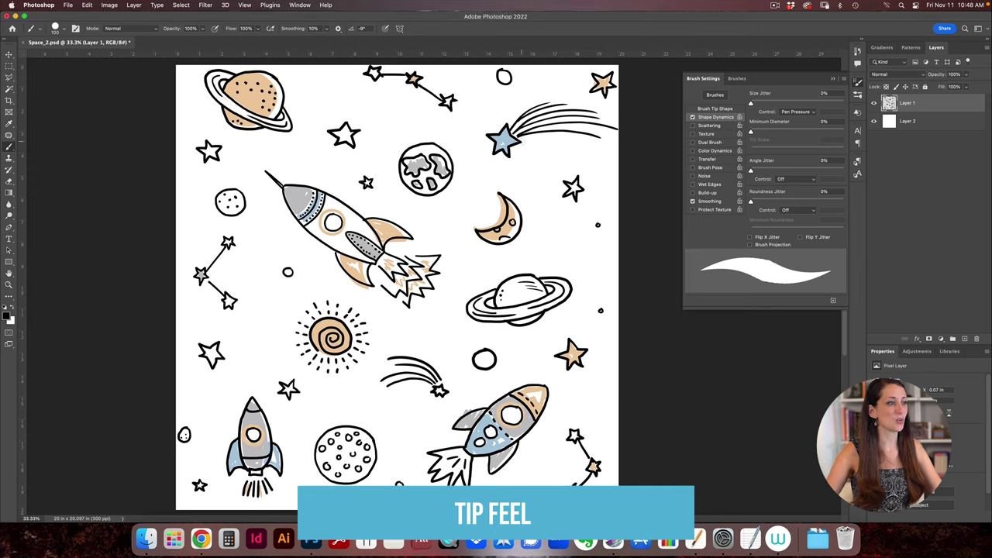
pyautogui.moveTo(520, 143); pyautogui.dragTo(586, 136)
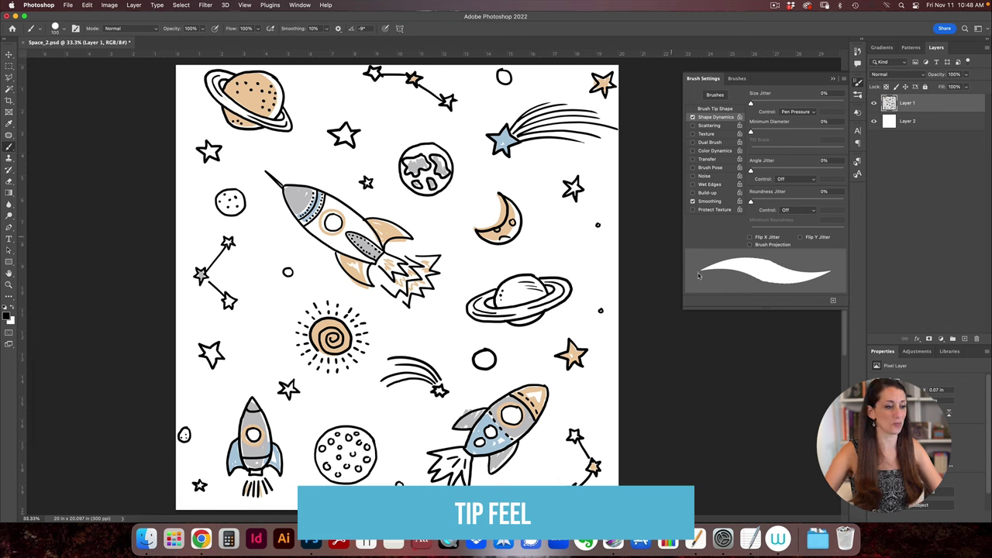
# In Wacom Tablet, set the pen's Tip Double Click Distance slider to the middle
pyautogui.click(723, 538)
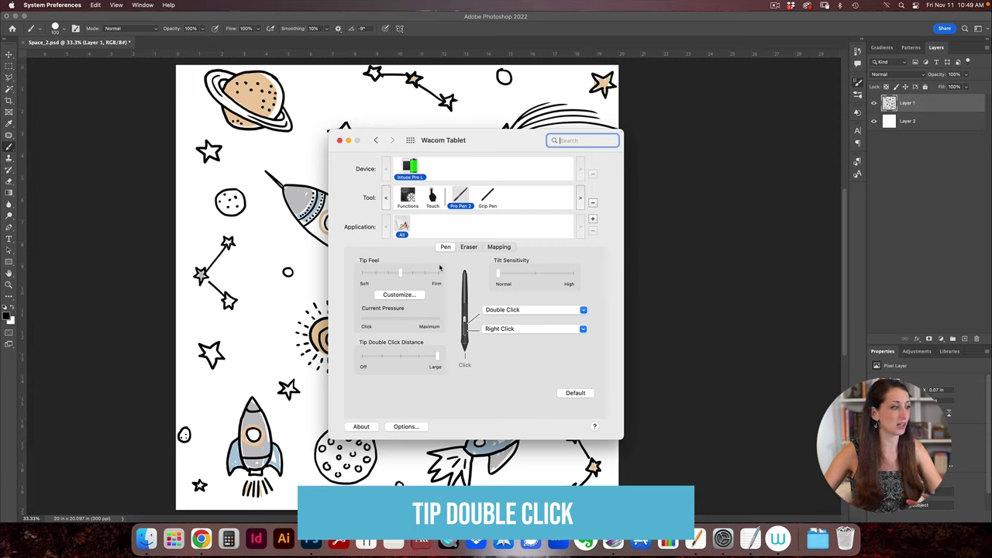
pyautogui.click(400, 357)
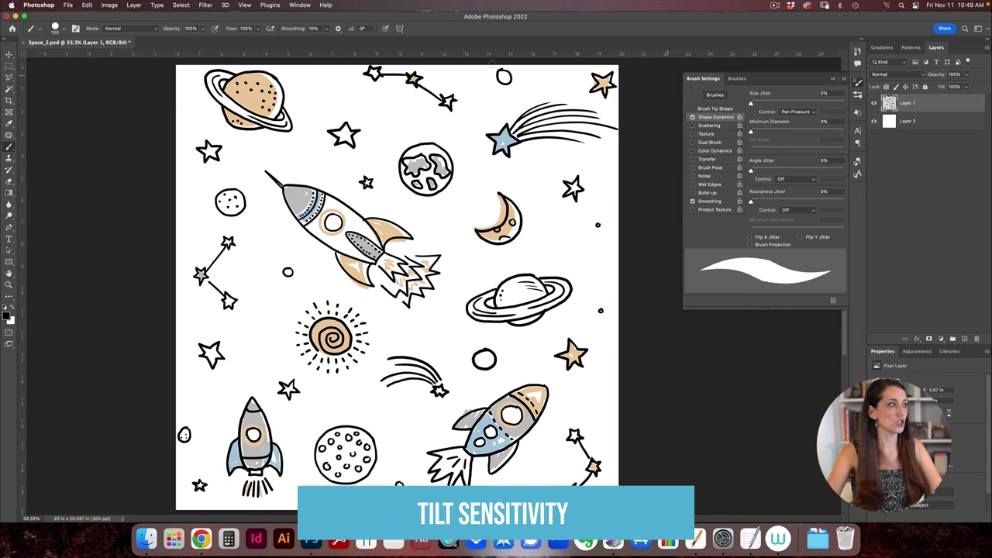
# Set Shape Dynamics Size Jitter Control to Pen Tilt and test a stroke across the moon
pyautogui.click(296, 5)
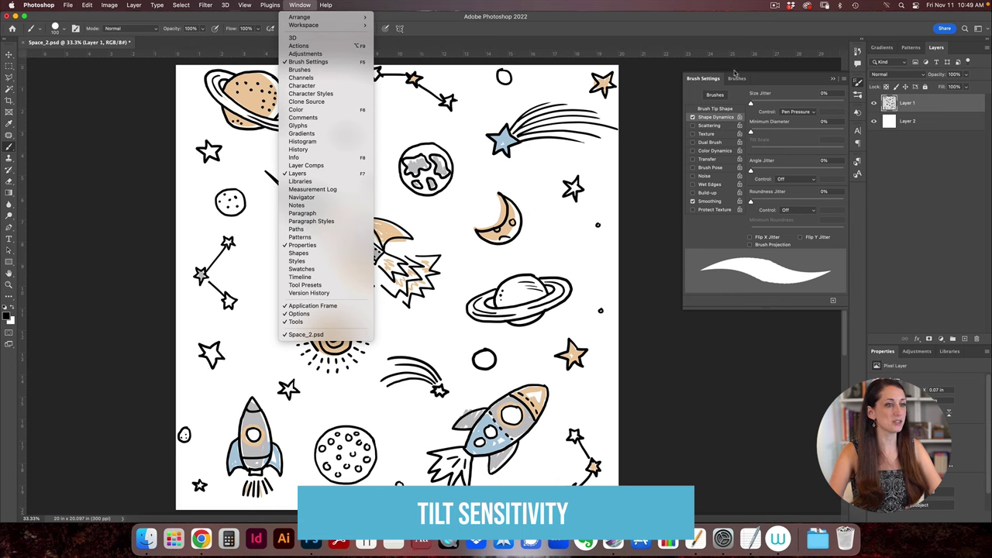
pyautogui.click(770, 77)
pyautogui.click(809, 112)
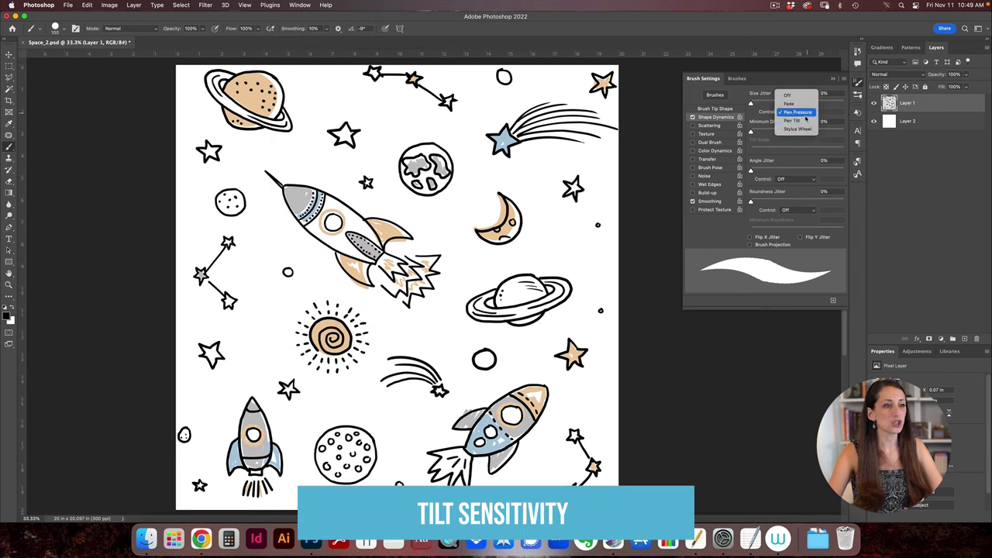
pyautogui.click(799, 122)
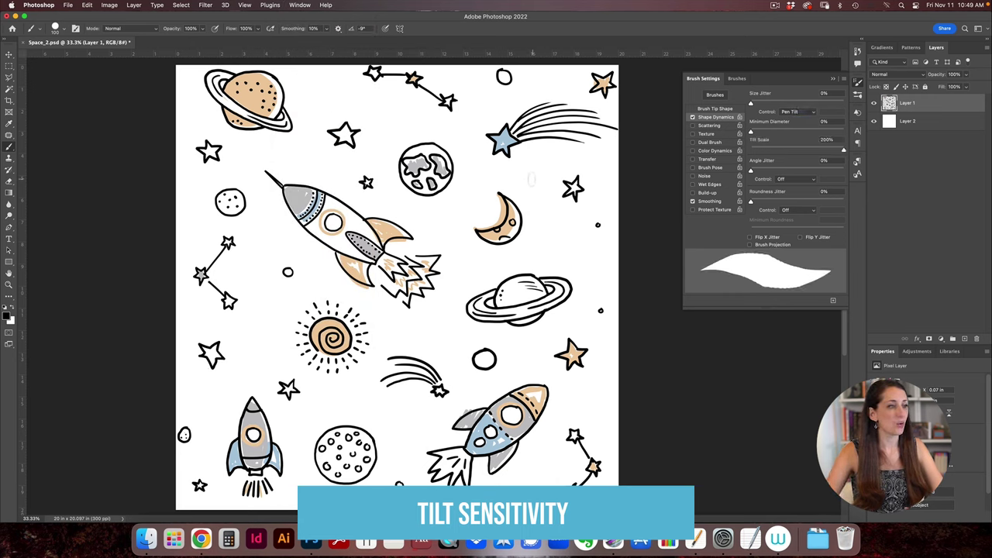
pyautogui.moveTo(533, 179)
pyautogui.mouseDown()
pyautogui.moveTo(552, 177)
pyautogui.moveTo(564, 190)
pyautogui.moveTo(558, 219)
pyautogui.moveTo(512, 226)
pyautogui.moveTo(583, 288)
pyautogui.mouseUp()
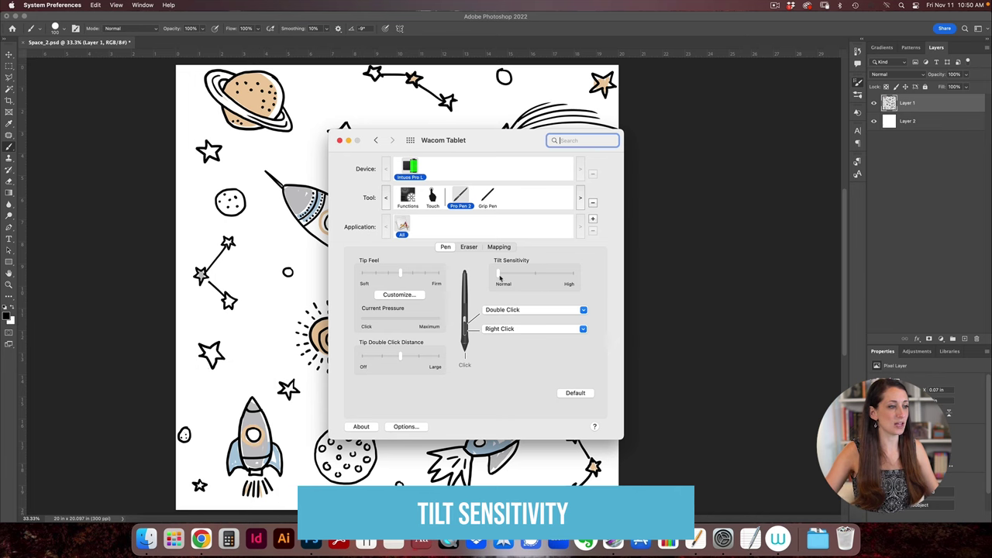
# Raise the pen's Tilt Sensitivity to High and paint test strokes around the moon and Saturn
pyautogui.moveTo(500, 277); pyautogui.dragTo(520, 275)
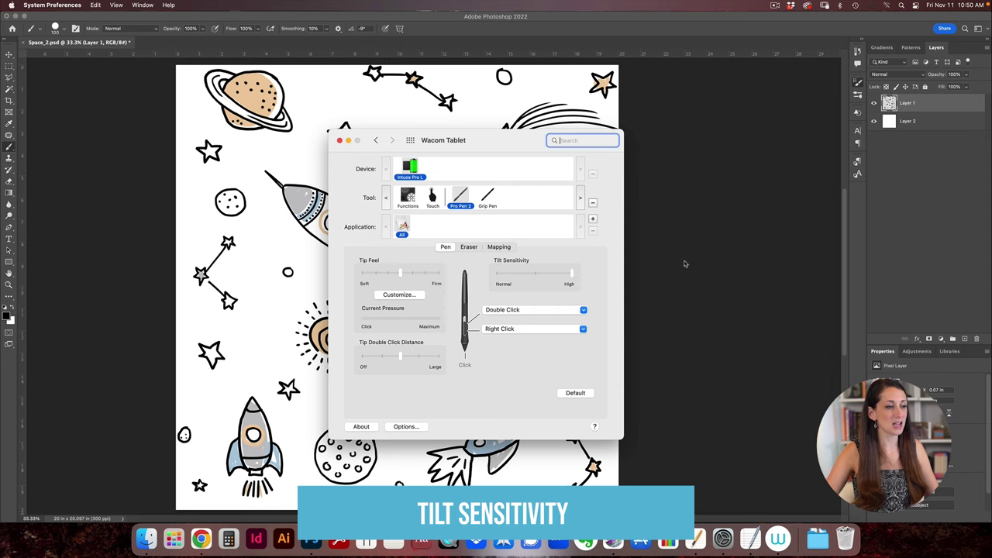
pyautogui.moveTo(539, 221); pyautogui.dragTo(598, 233)
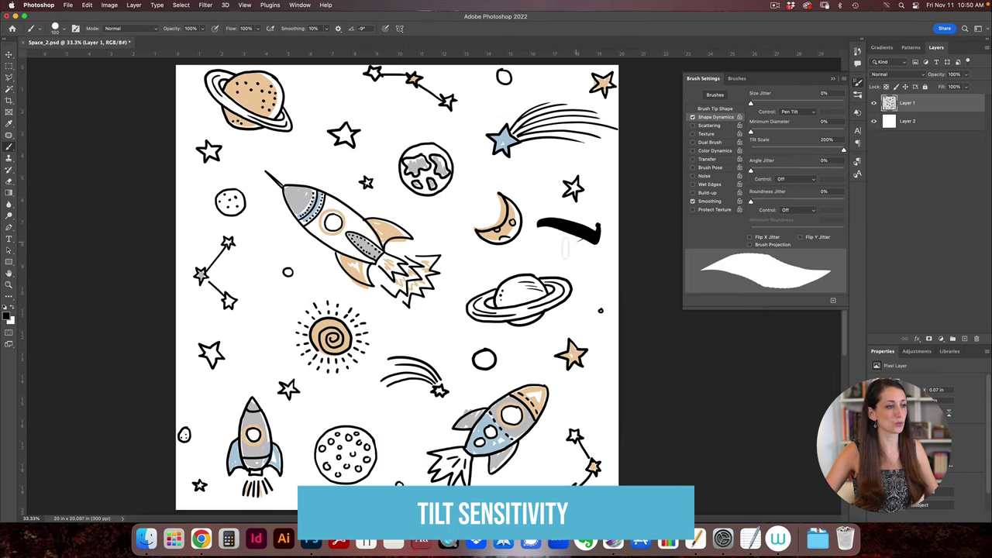
pyautogui.moveTo(541, 267)
pyautogui.mouseDown()
pyautogui.moveTo(471, 273)
pyautogui.moveTo(503, 344)
pyautogui.moveTo(535, 353)
pyautogui.moveTo(541, 341)
pyautogui.mouseUp()
pyautogui.moveTo(479, 395)
pyautogui.mouseDown()
pyautogui.moveTo(464, 392)
pyautogui.moveTo(495, 377)
pyautogui.moveTo(552, 378)
pyautogui.moveTo(558, 362)
pyautogui.mouseUp()
# Undo the test strokes and drag Tilt Sensitivity back to Normal
pyautogui.press('super+z')
pyautogui.press('super+z')
pyautogui.press('super+z')
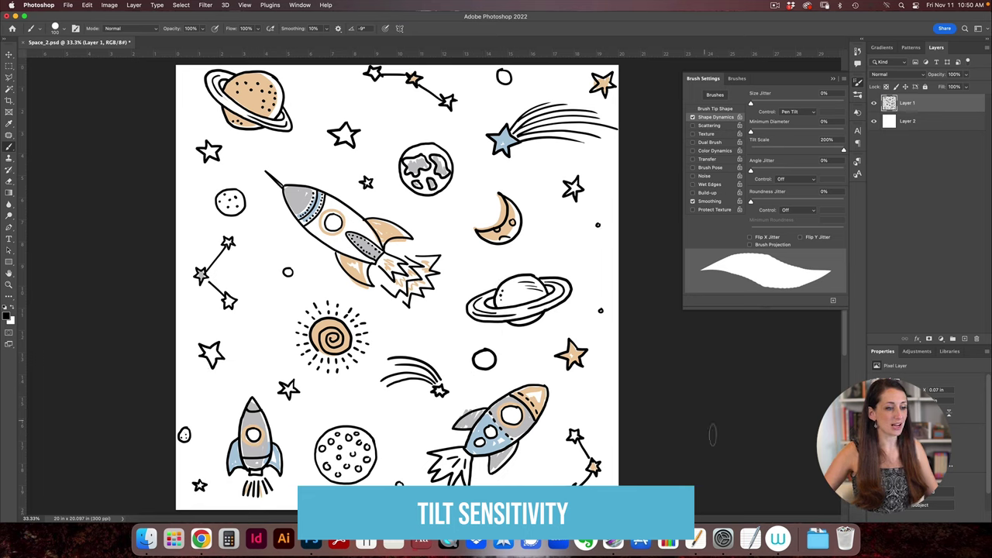
pyautogui.click(727, 541)
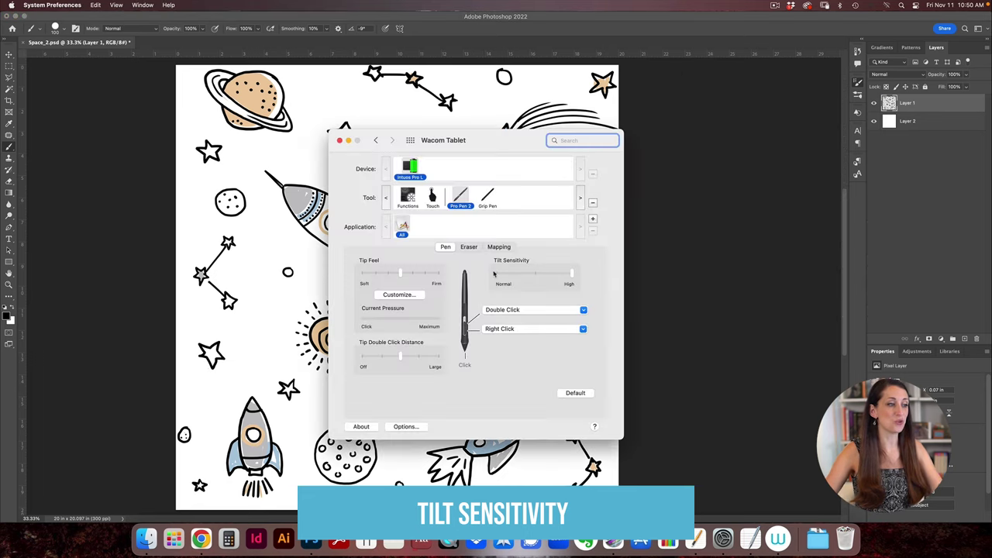
pyautogui.moveTo(572, 273); pyautogui.dragTo(498, 276)
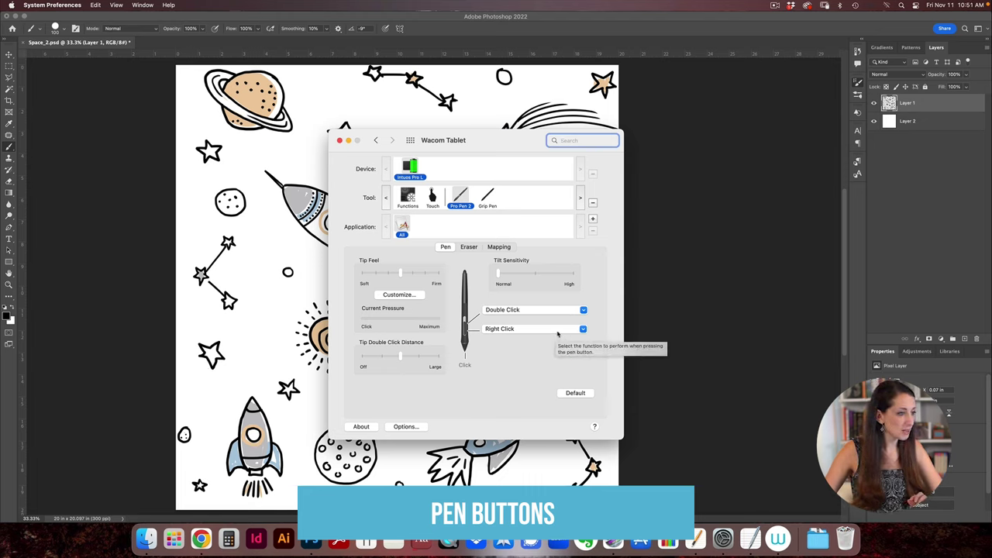
pyautogui.click(574, 330)
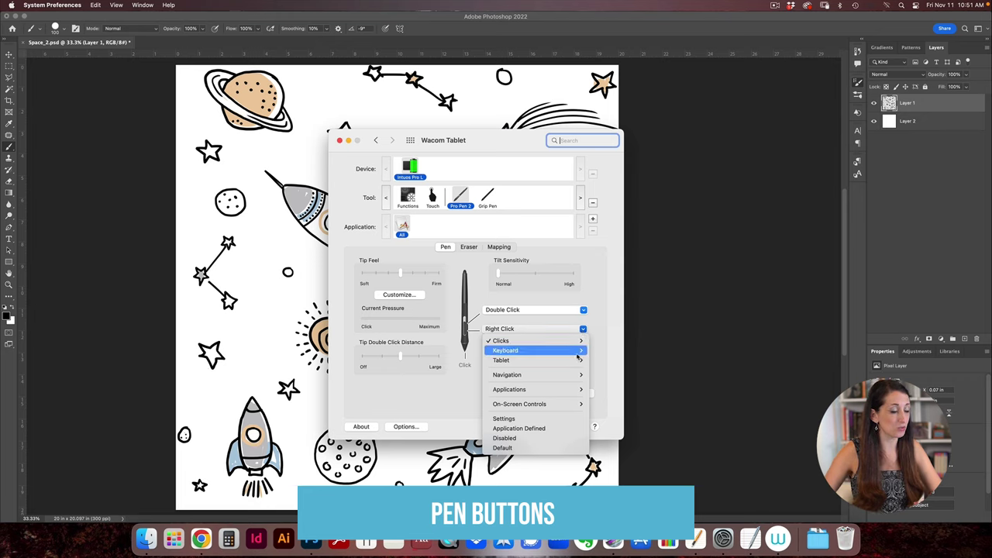
pyautogui.moveTo(582, 361)
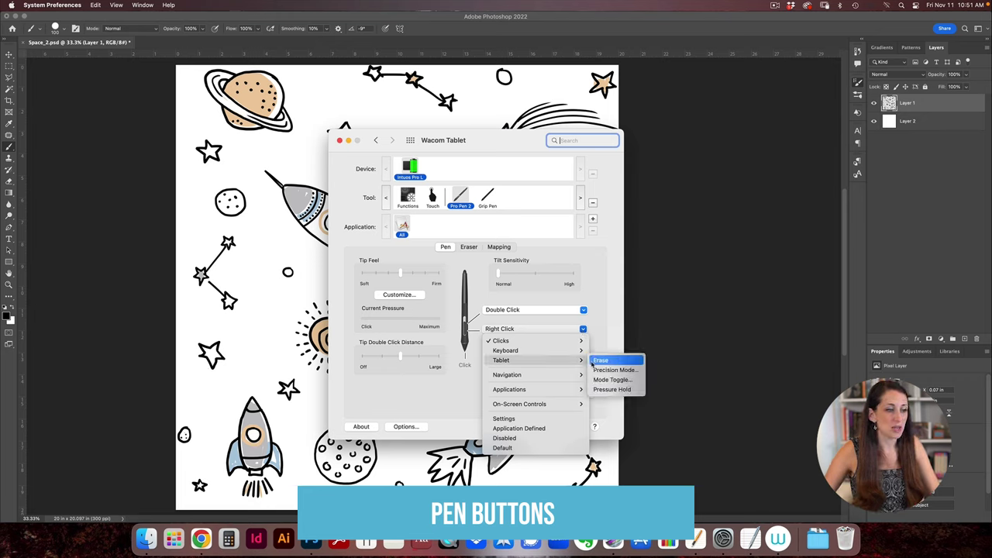
pyautogui.moveTo(558, 374)
pyautogui.moveTo(556, 393)
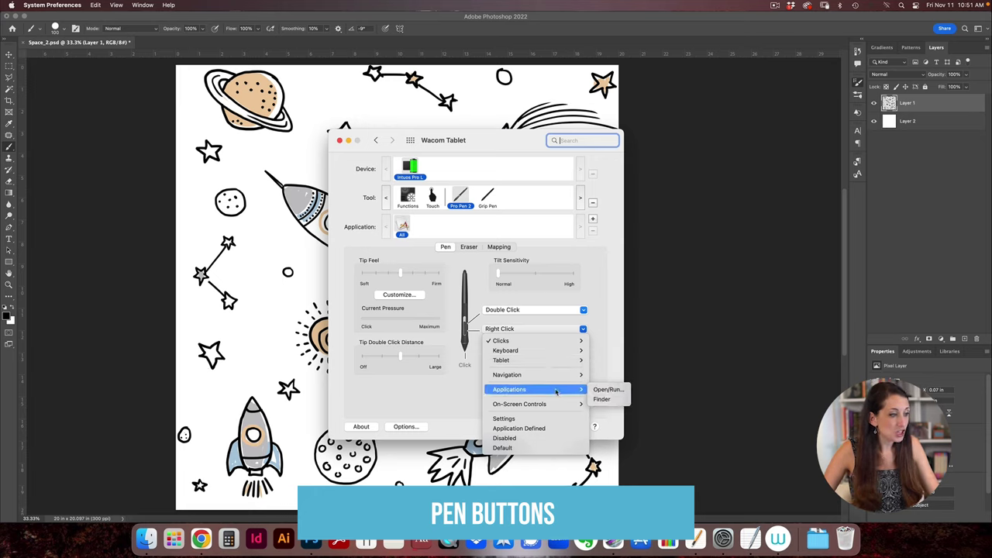
pyautogui.click(607, 361)
pyautogui.click(579, 314)
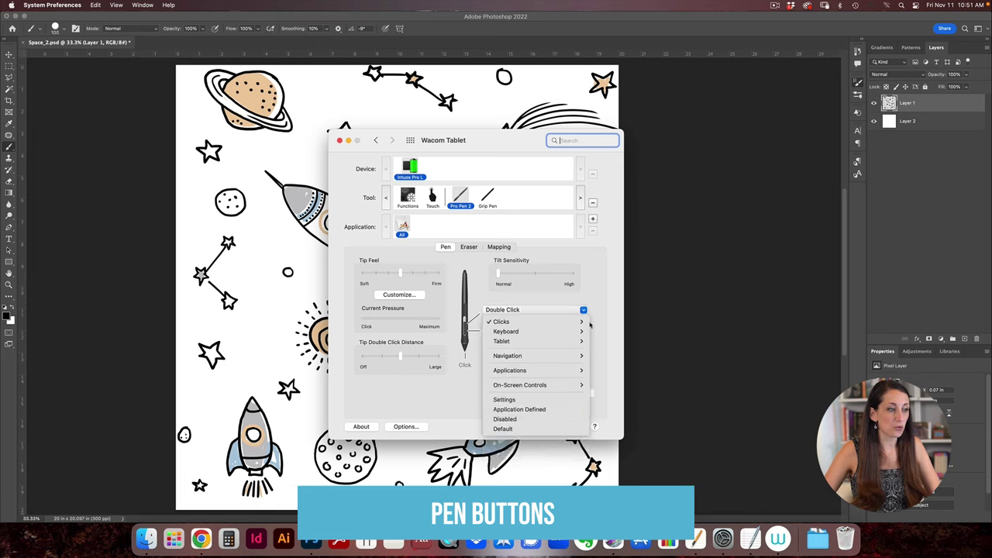
pyautogui.click(610, 356)
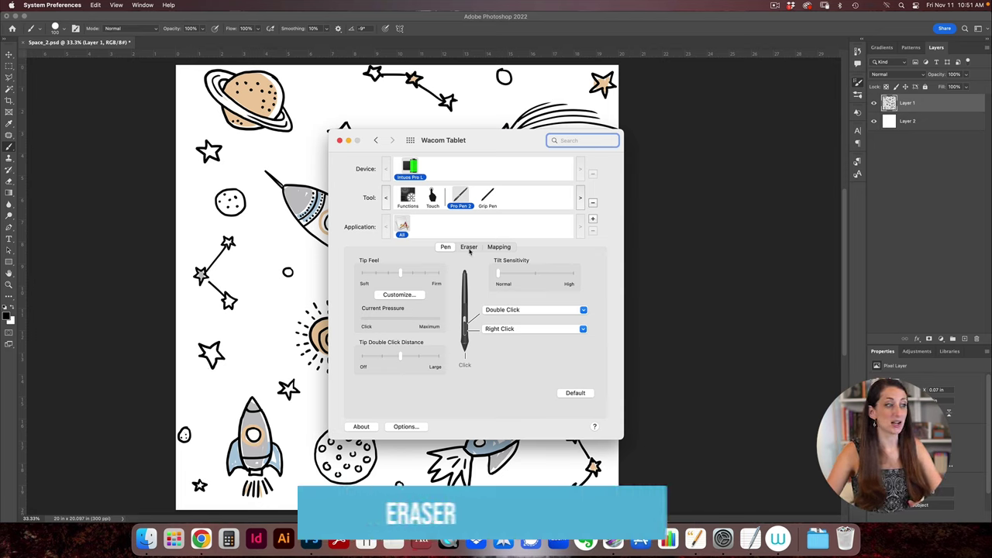
# Show the Eraser settings and check the eraser's Current Pressure reading
pyautogui.click(469, 248)
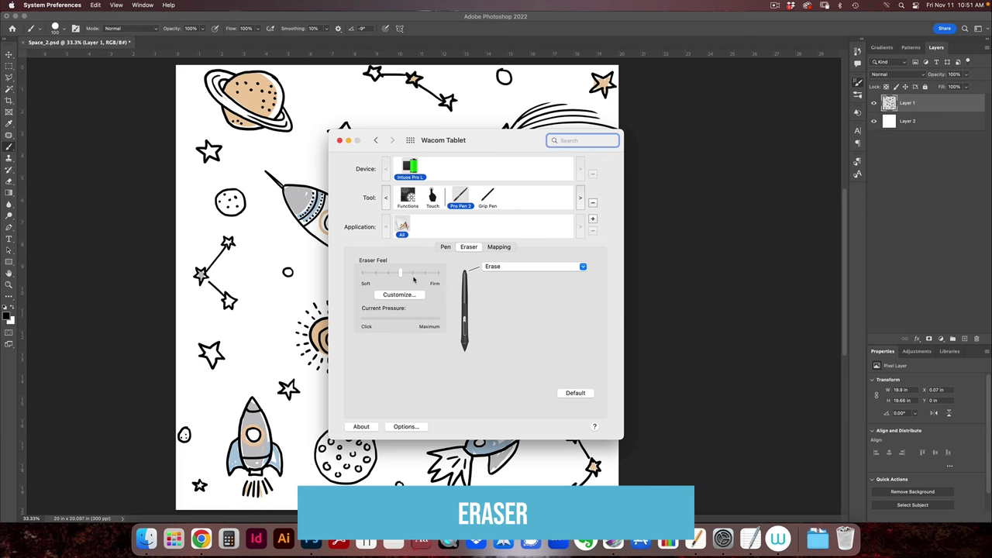
pyautogui.click(573, 302)
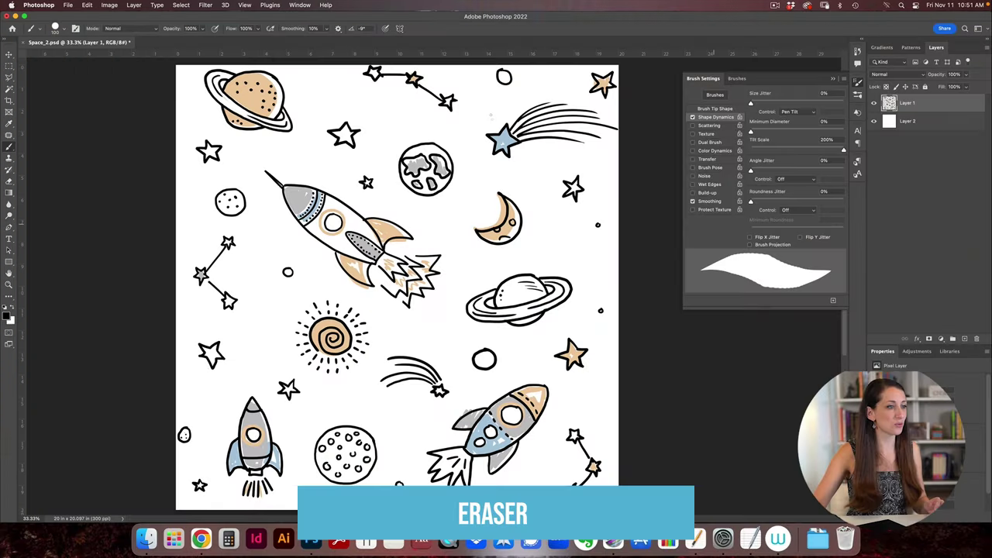
pyautogui.moveTo(565, 184); pyautogui.dragTo(579, 197)
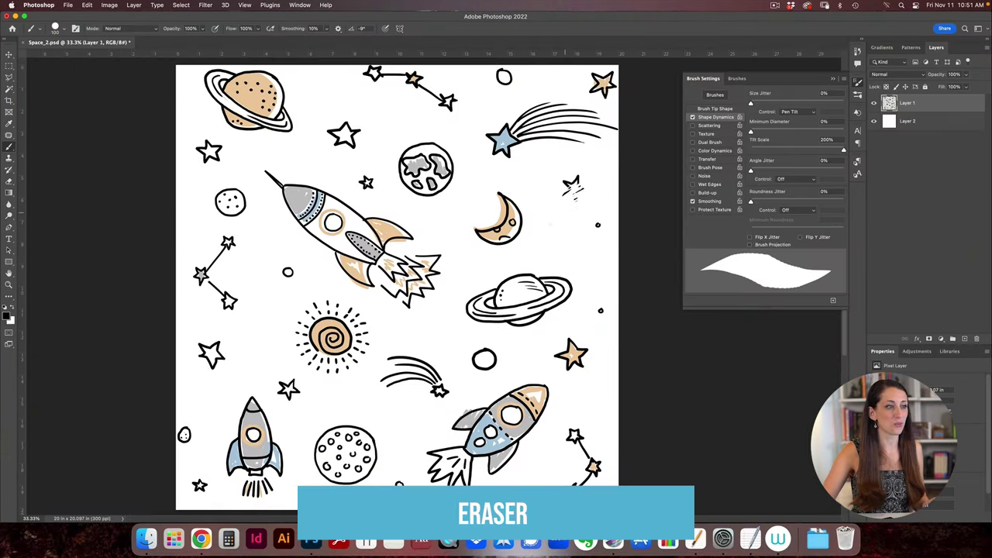
pyautogui.press('super+z')
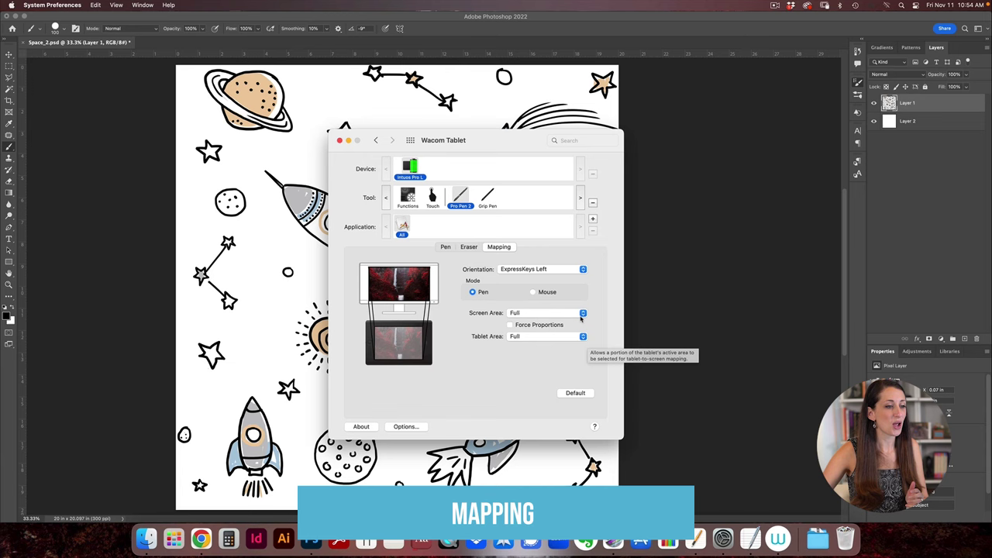
# Set Tablet Area to Portion, covering Top 12014, Left 19848 to Bottom 43200, Right 62200
pyautogui.click(529, 338)
pyautogui.click(525, 347)
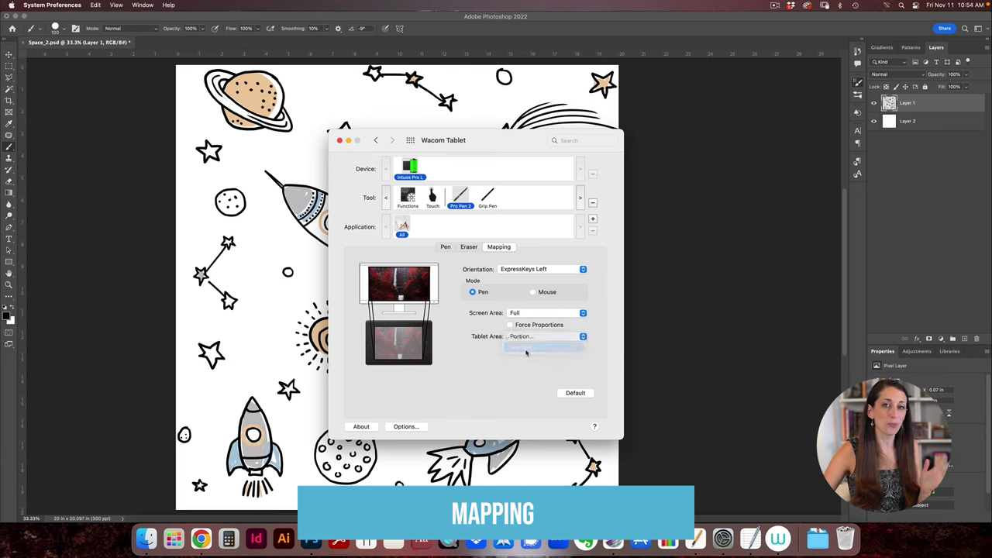
pyautogui.moveTo(514, 265); pyautogui.dragTo(490, 249)
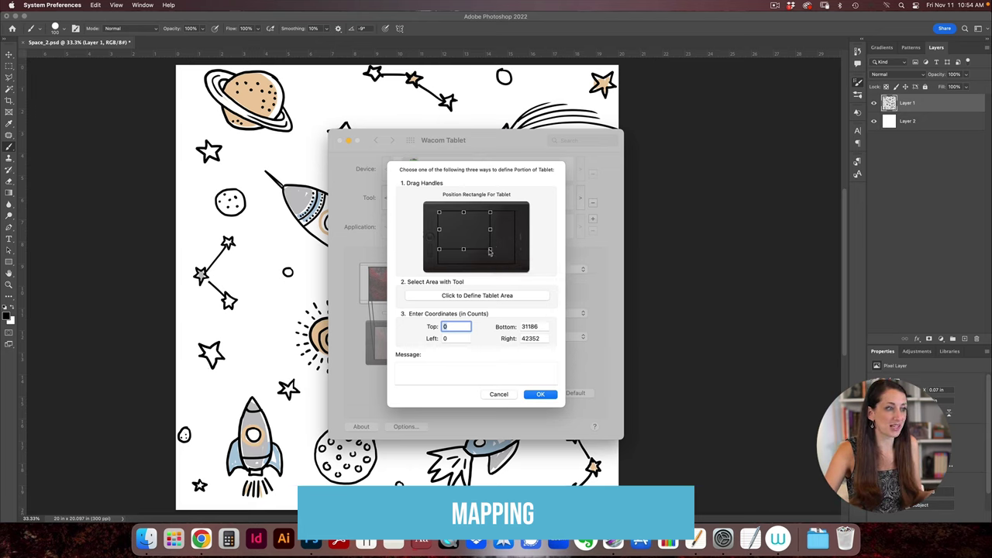
pyautogui.moveTo(464, 231); pyautogui.dragTo(439, 211)
pyautogui.click(542, 394)
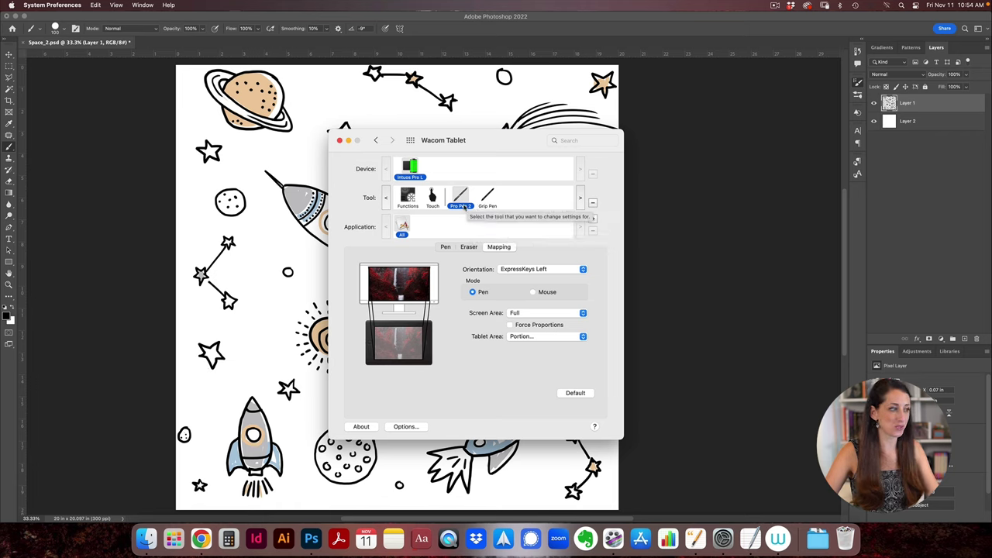
# Select the Touch tool, look over Standard Gestures, and go back to Touch Options
pyautogui.click(432, 196)
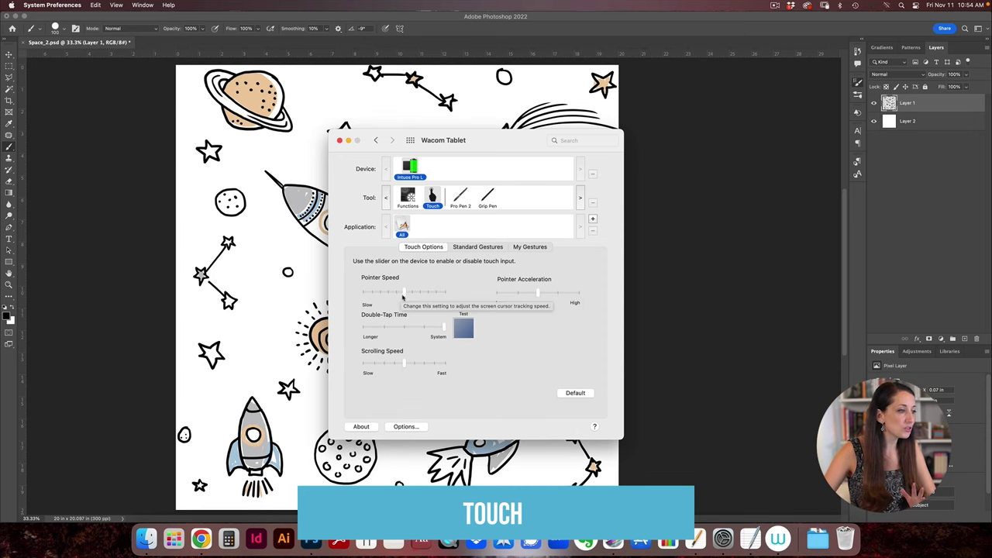
pyautogui.click(468, 247)
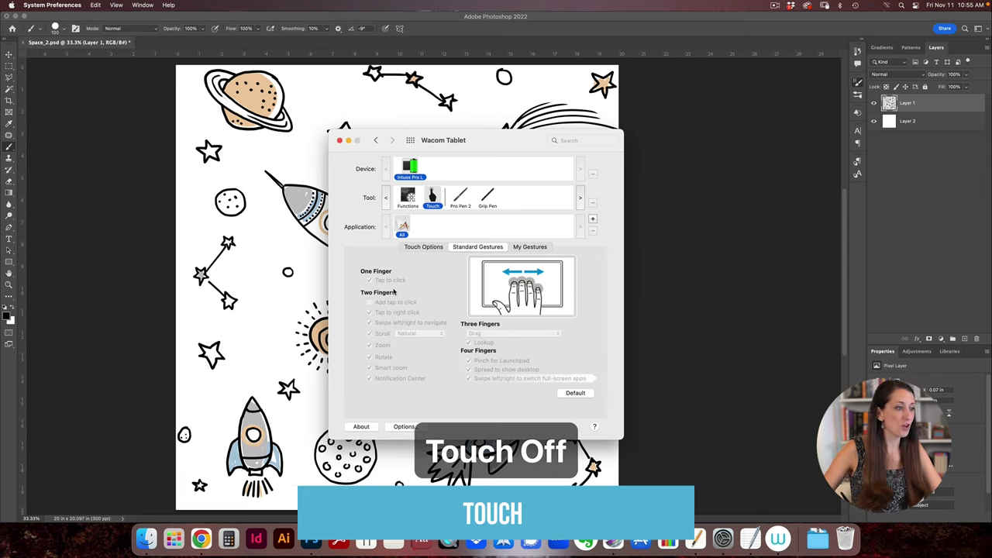
pyautogui.click(426, 248)
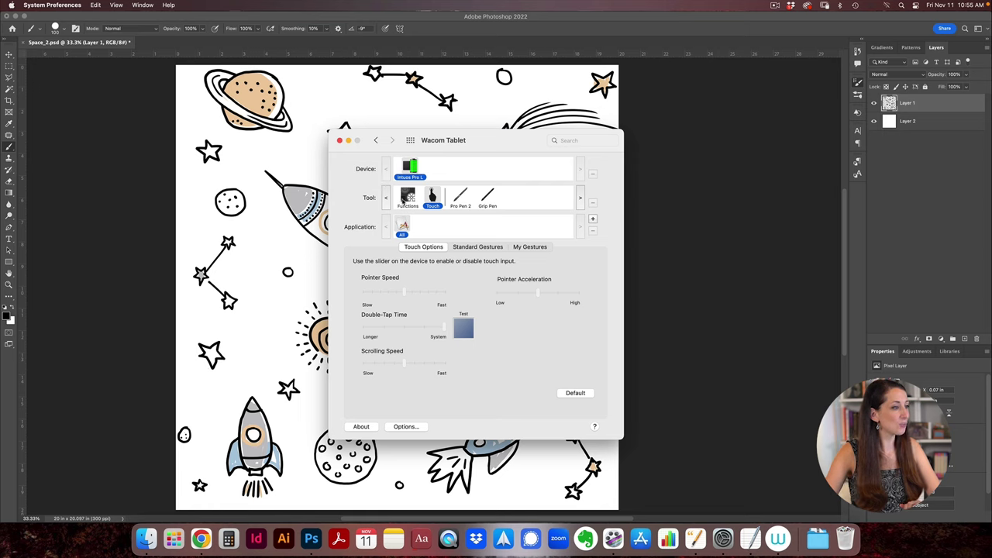
# Assign the ExpressKey under Shift to Applications > Finder, then view the Touch Ring settings
pyautogui.click(410, 198)
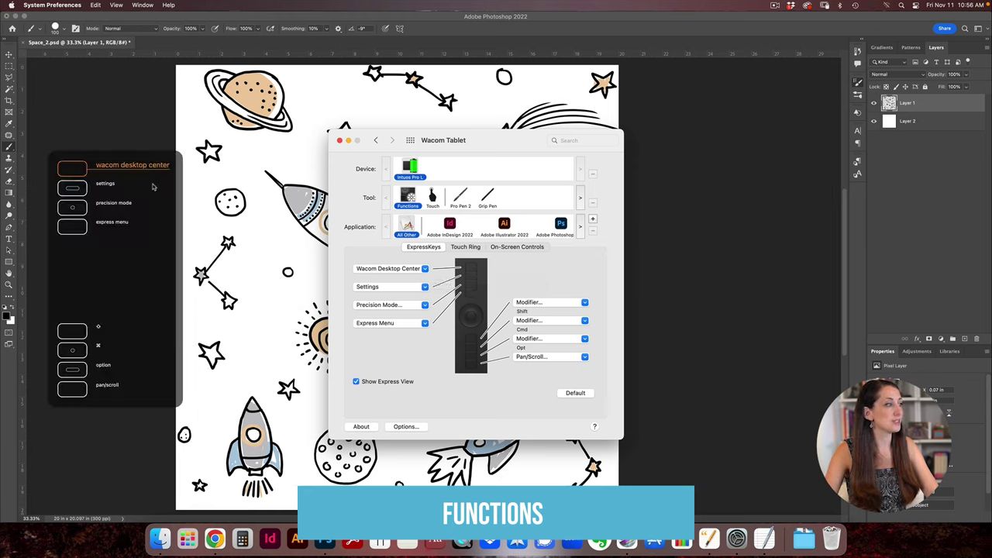
pyautogui.click(398, 292)
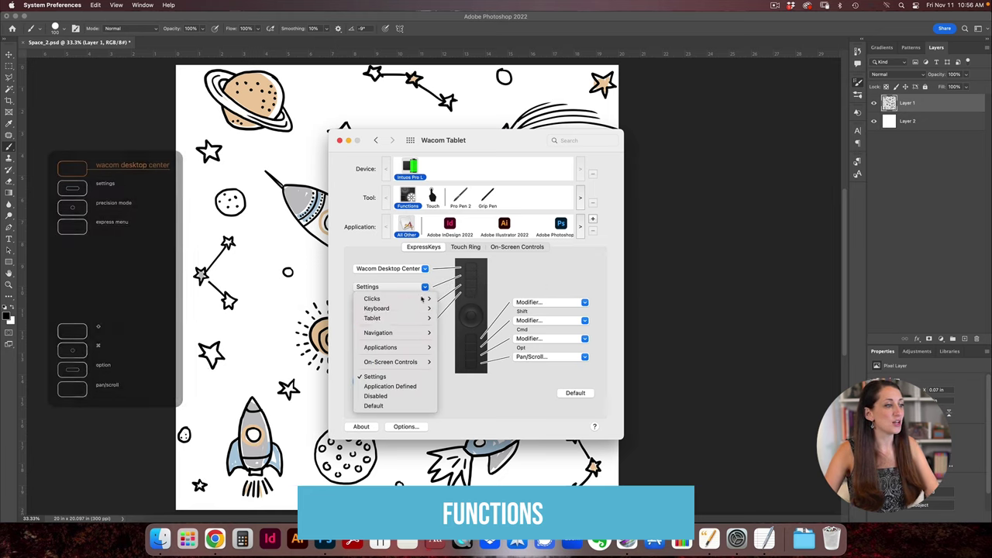
pyautogui.click(438, 287)
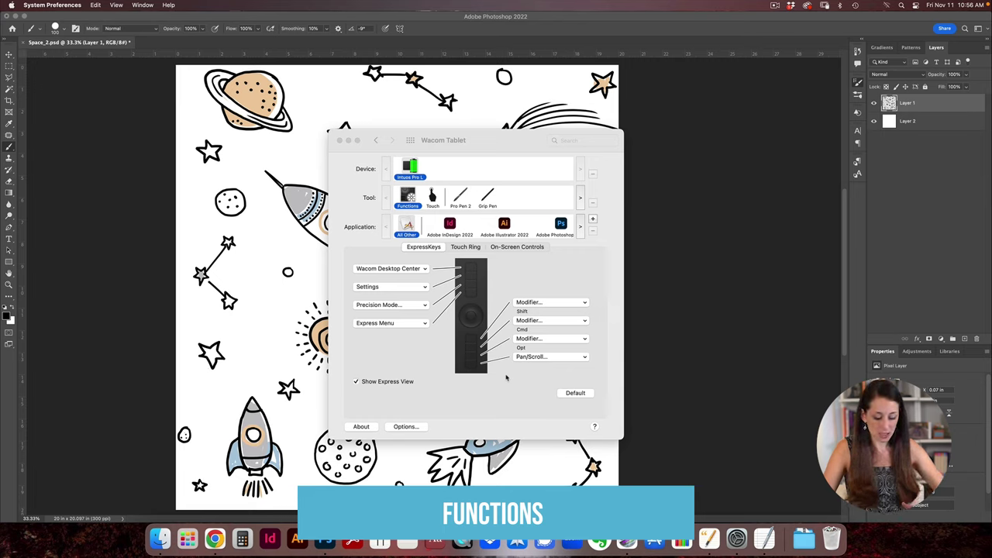
pyautogui.click(578, 338)
pyautogui.moveTo(564, 386)
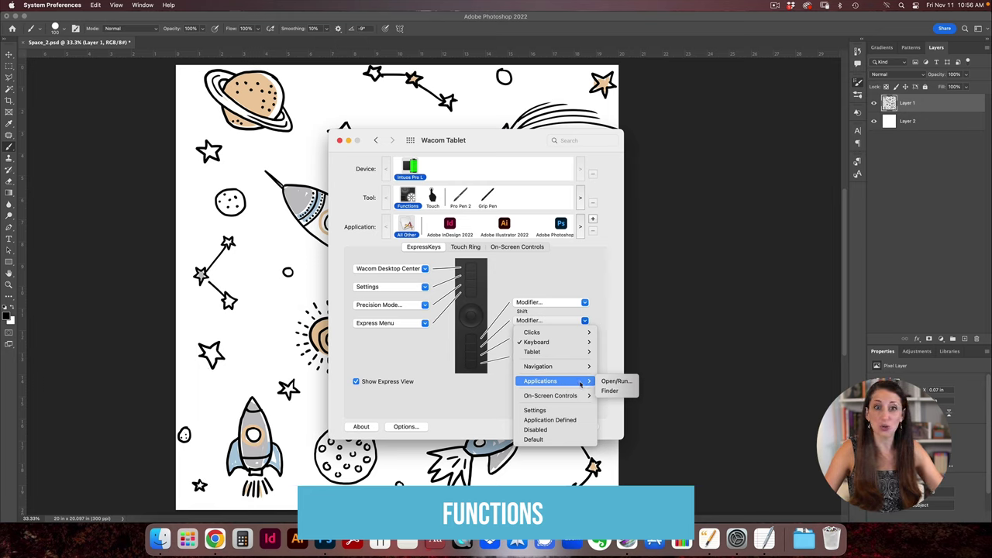
pyautogui.click(605, 391)
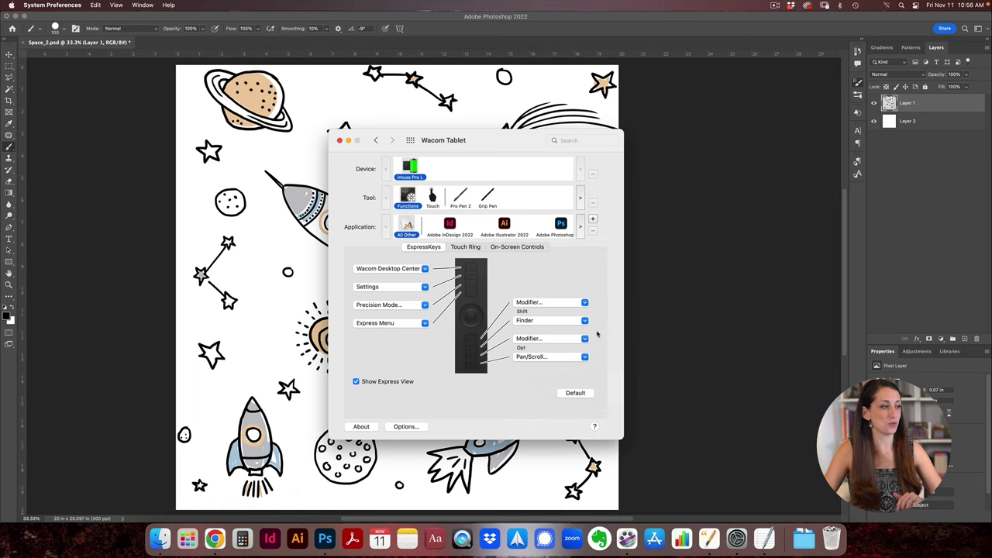
pyautogui.click(465, 246)
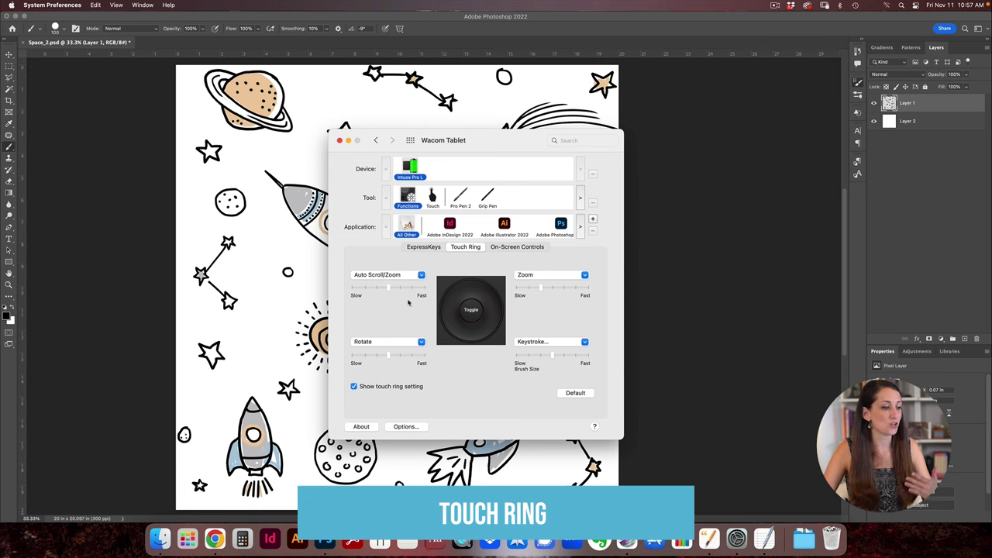
# Leave the touch ring unchanged and bring Chrome's Wacom drivers page to the front
pyautogui.click(219, 534)
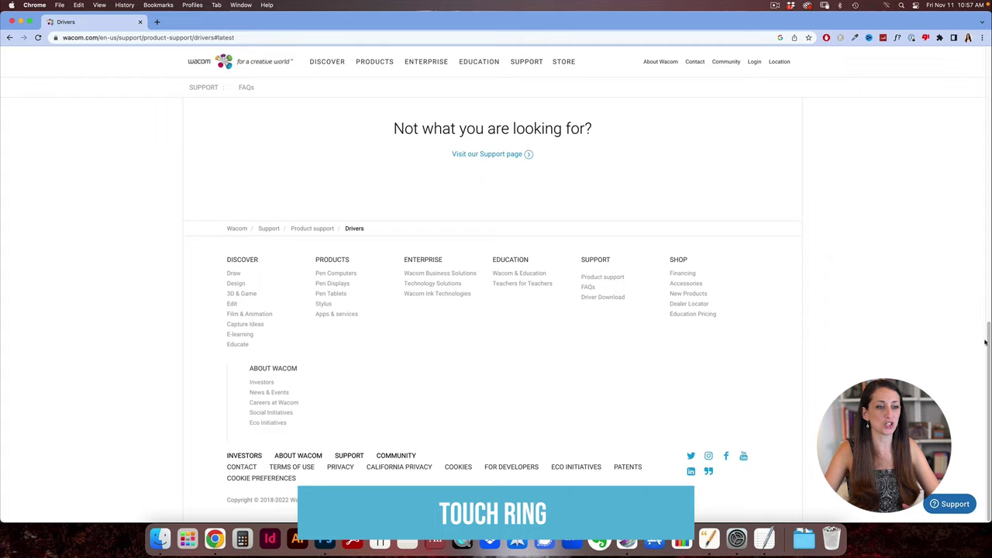
pyautogui.scroll(5, 986, 342)
pyautogui.scroll(-5, 981, 282)
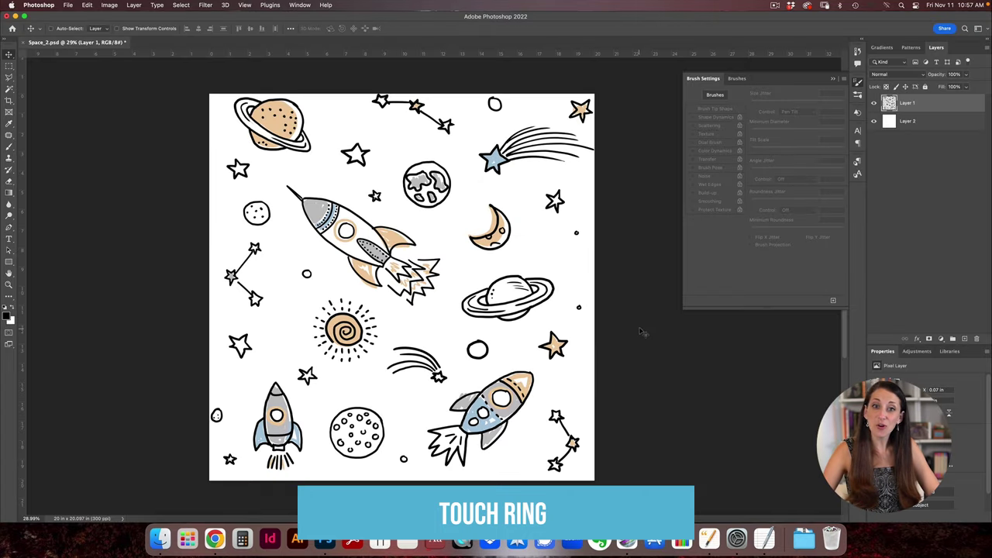
pyautogui.scroll(6, 642, 331)
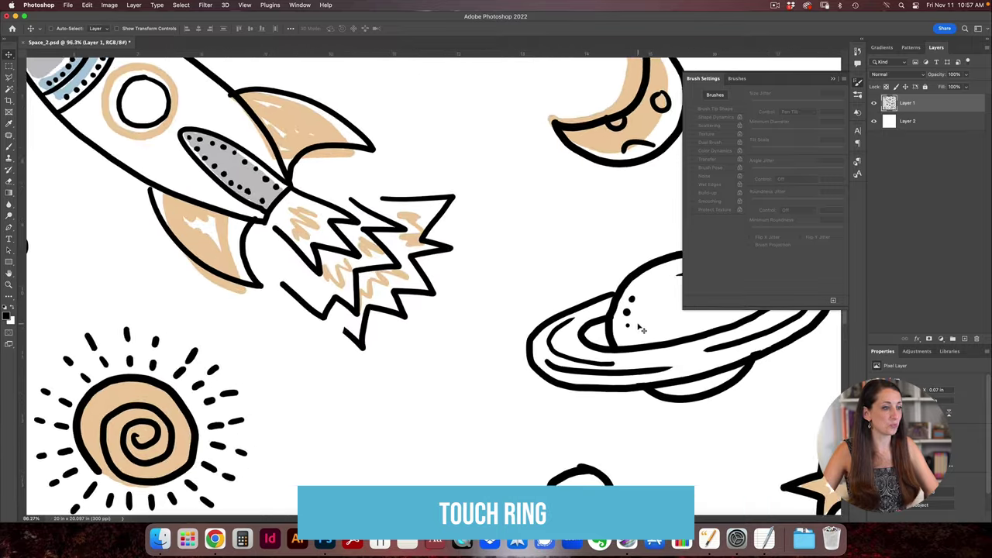
pyautogui.scroll(-6, 641, 331)
pyautogui.scroll(2, 642, 331)
pyautogui.scroll(-1, 640, 327)
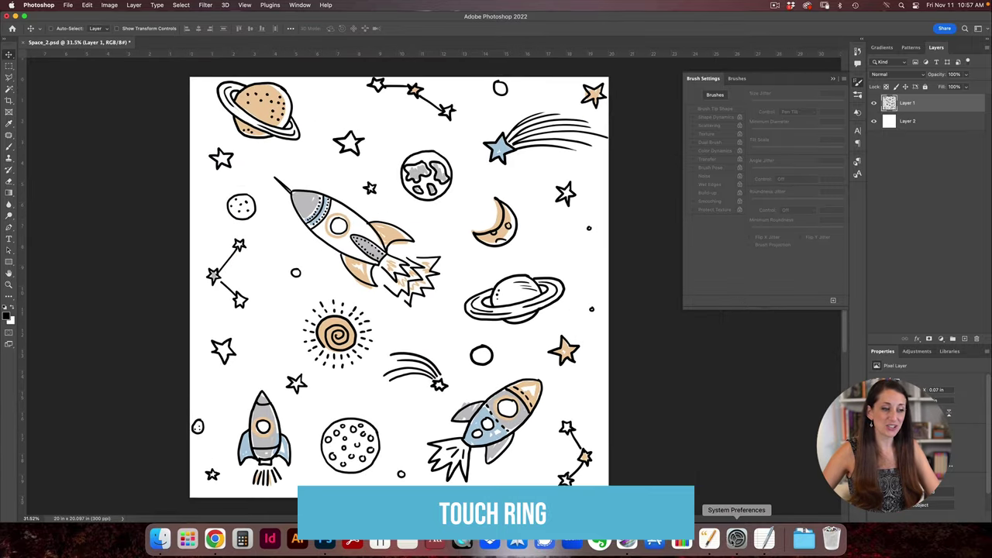
pyautogui.click(736, 537)
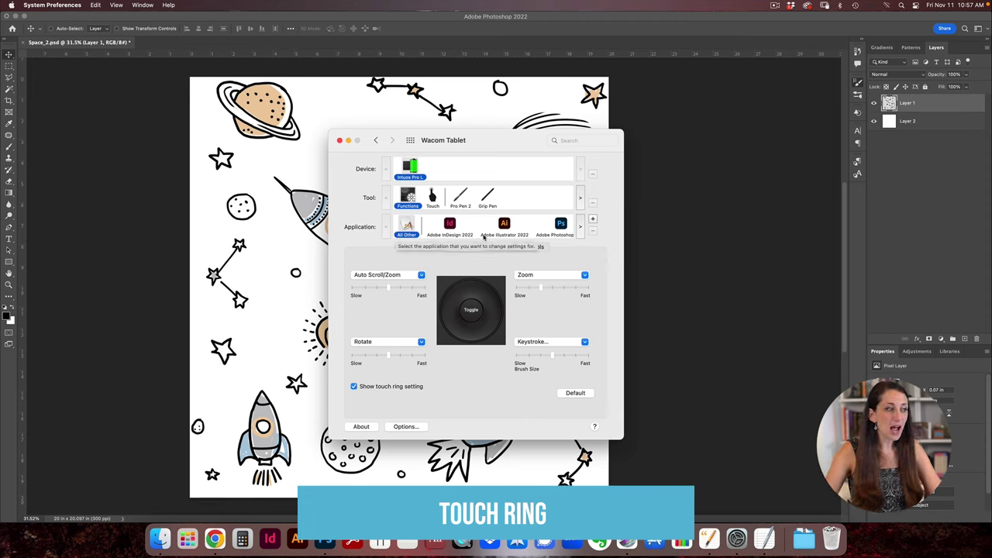
# Compare the InDesign, Illustrator and Photoshop 2022 settings, then show the On-Screen Controls panels
pyautogui.click(451, 226)
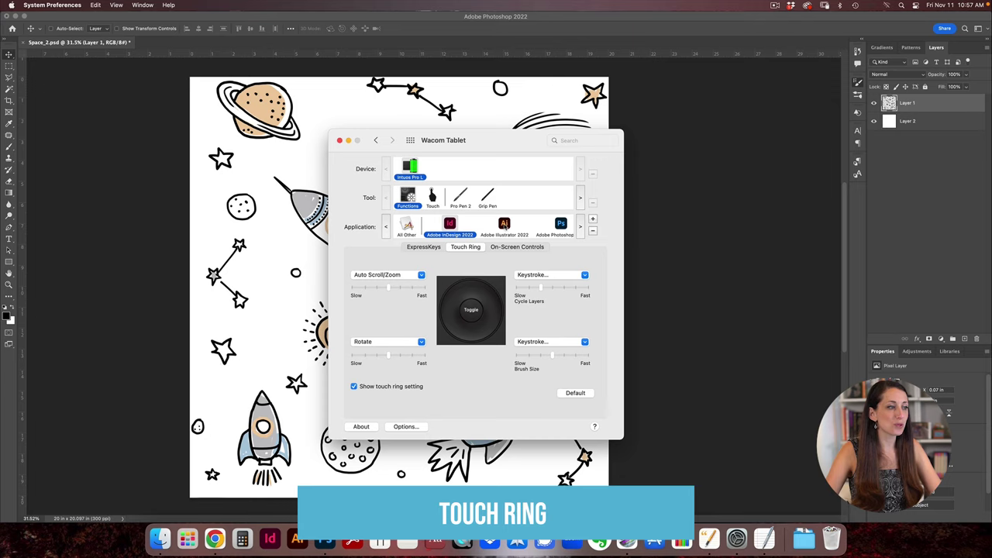
pyautogui.click(505, 226)
pyautogui.click(556, 225)
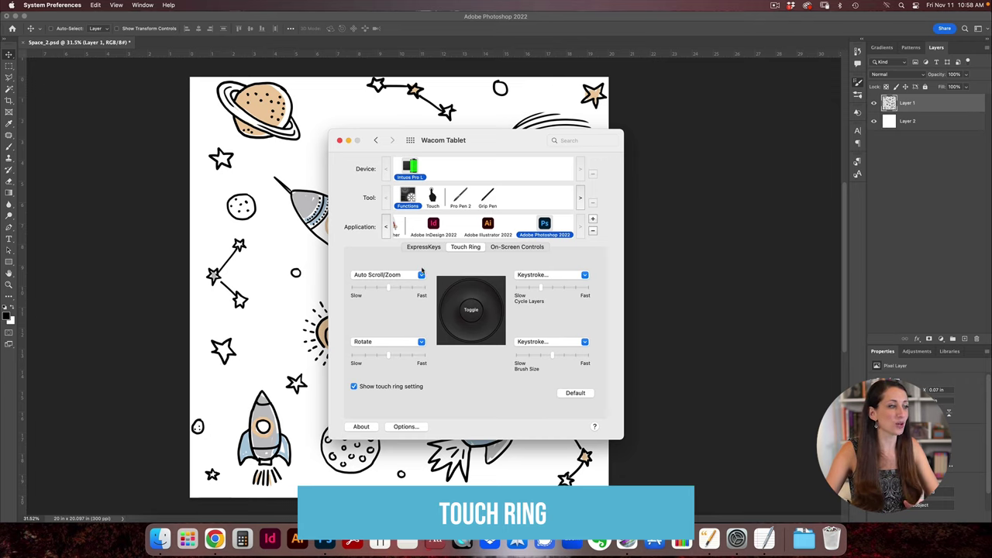
pyautogui.click(488, 227)
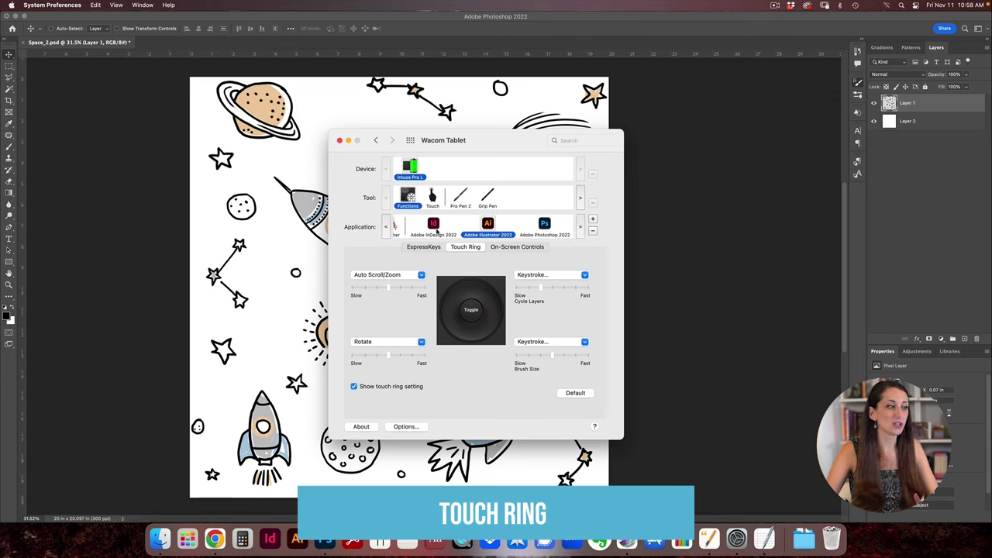
pyautogui.click(434, 231)
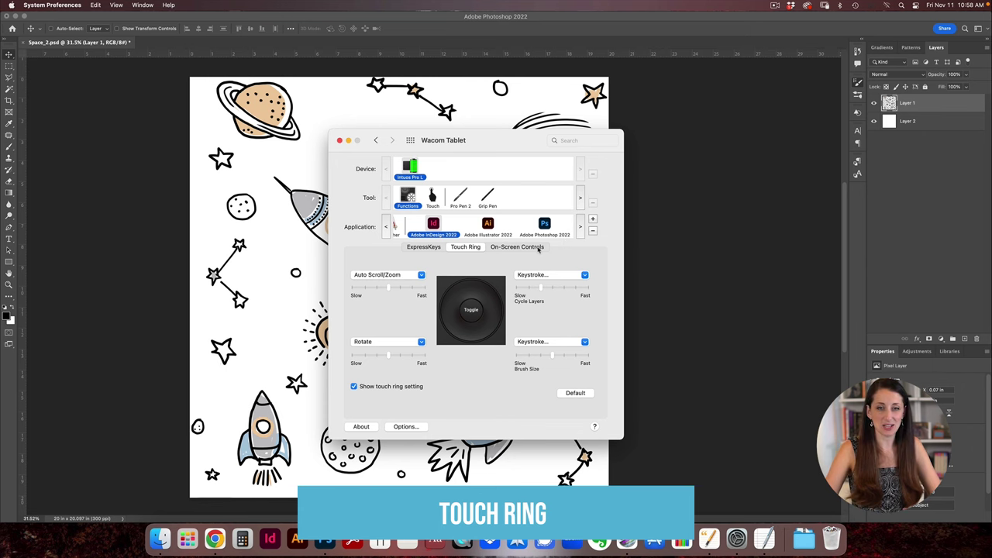
pyautogui.click(513, 248)
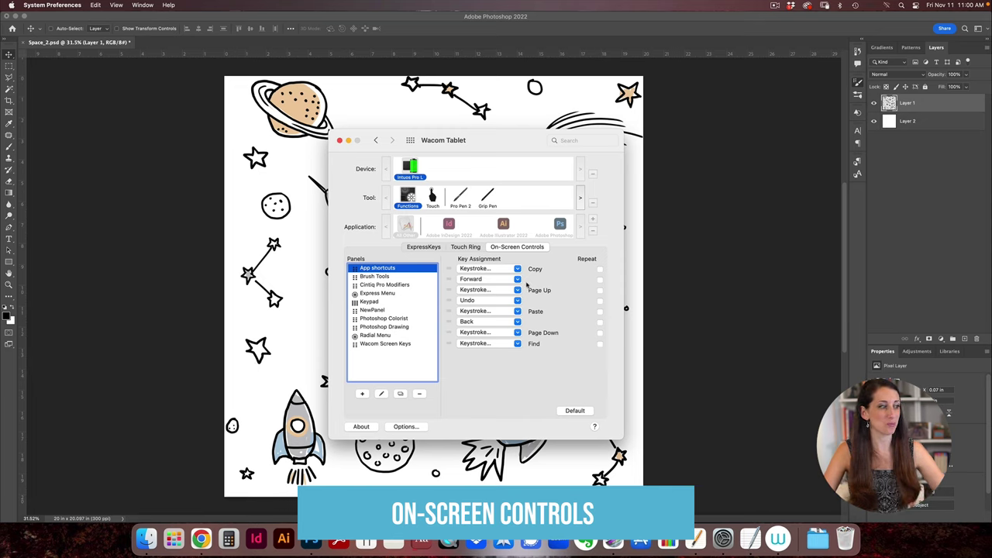
# Show the Express Menu panel's assignments, then display the ExpressKeys layout
pyautogui.click(366, 294)
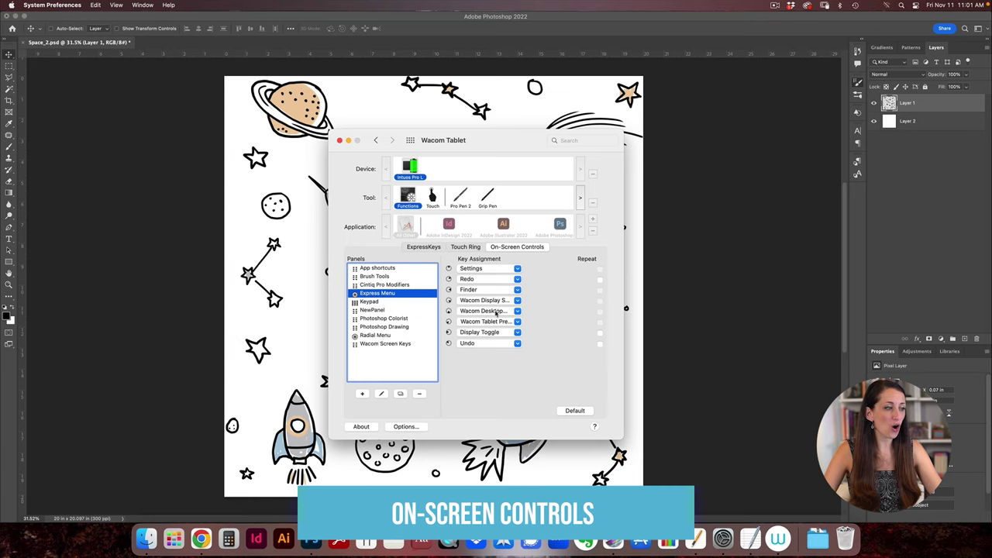
pyautogui.click(422, 246)
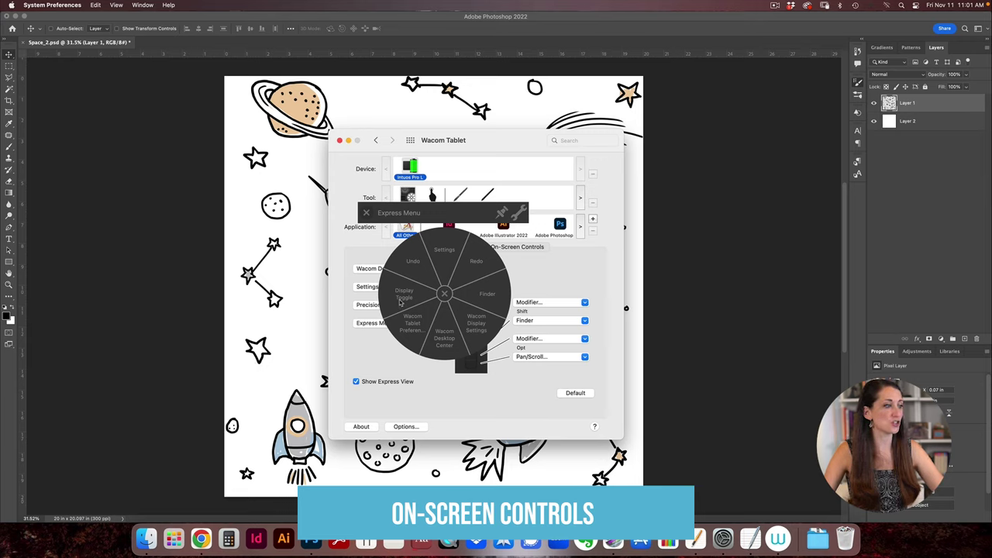
# From the radial Express Menu, show the settings overlay, then open and close a Finder window
pyautogui.click(443, 254)
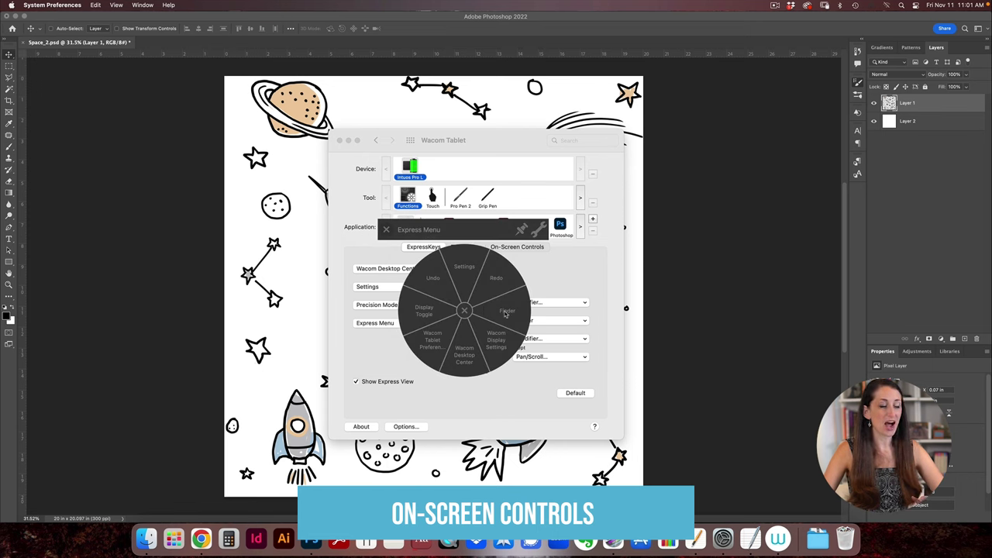
pyautogui.click(505, 314)
pyautogui.click(303, 102)
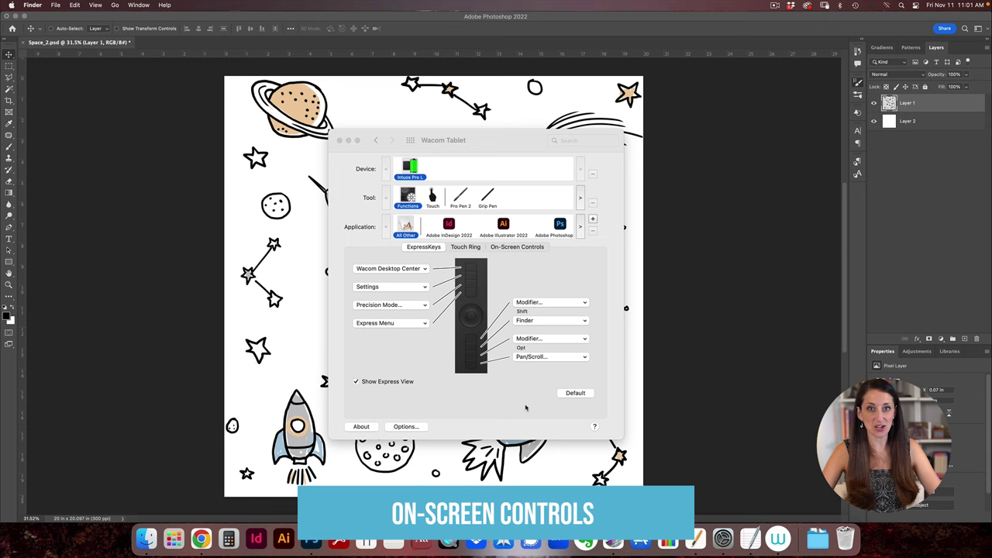
# Browse the On-Screen Controls functions offered for the Shift ExpressKey without changing it
pyautogui.click(529, 248)
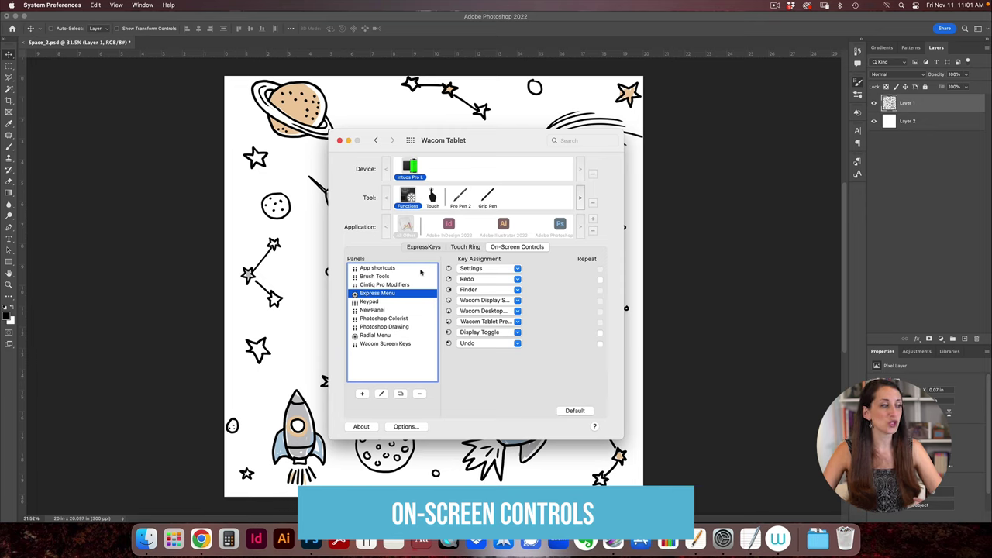
pyautogui.click(423, 246)
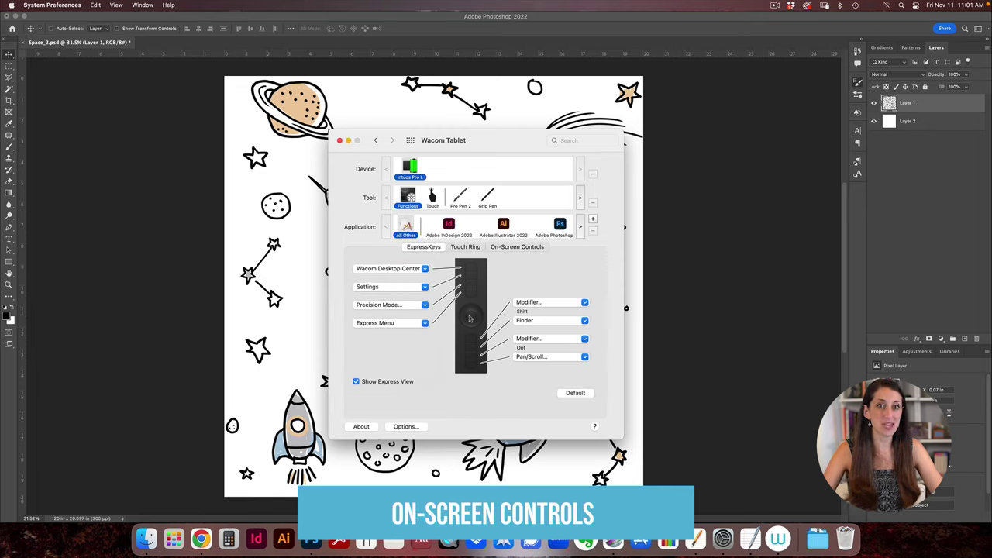
pyautogui.click(579, 303)
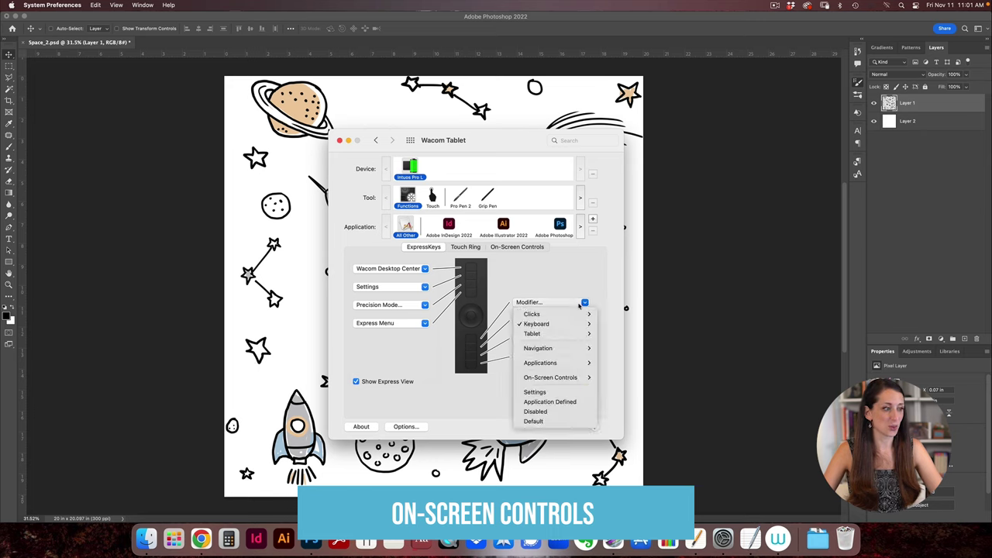
pyautogui.moveTo(569, 378)
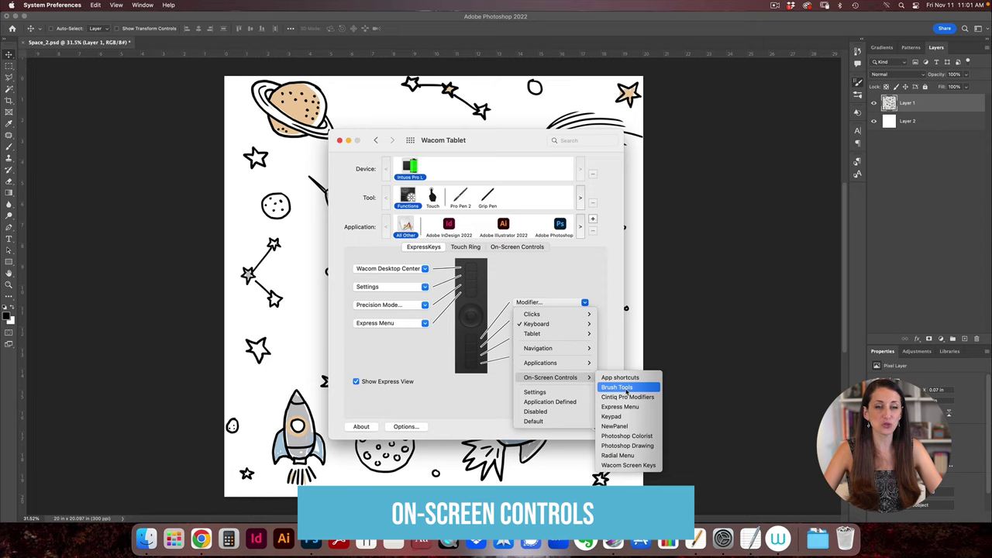
pyautogui.click(648, 354)
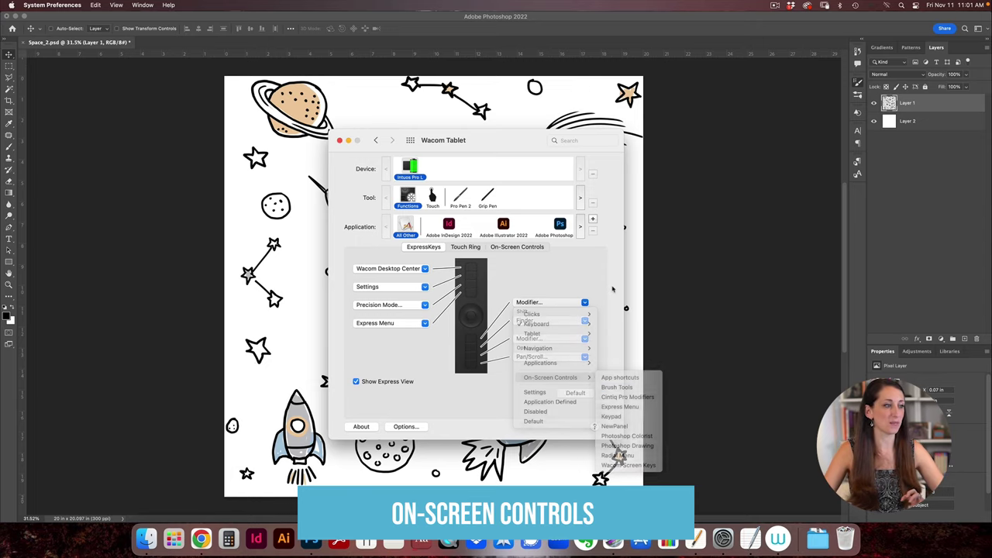